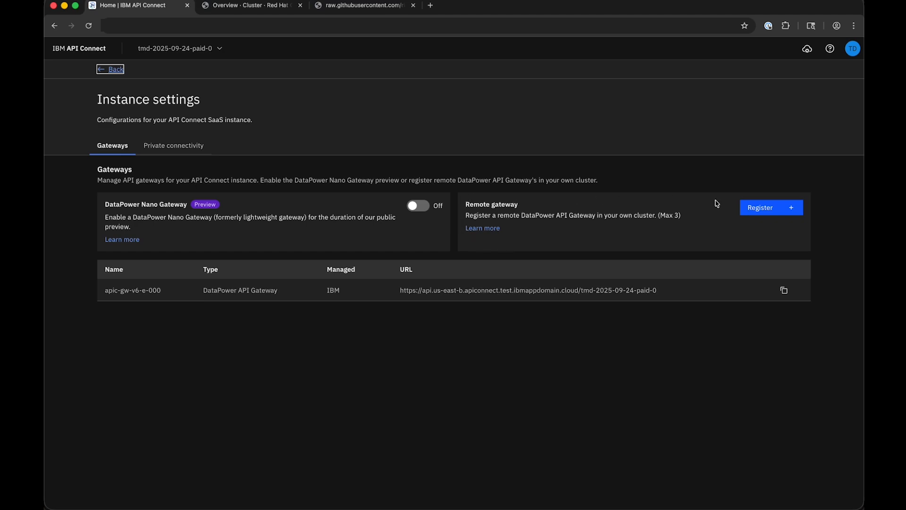
- Start registering a remote gateway and open the guide for deploying a remote gateway in Kubernetes, returning to the registration
click(754, 208)
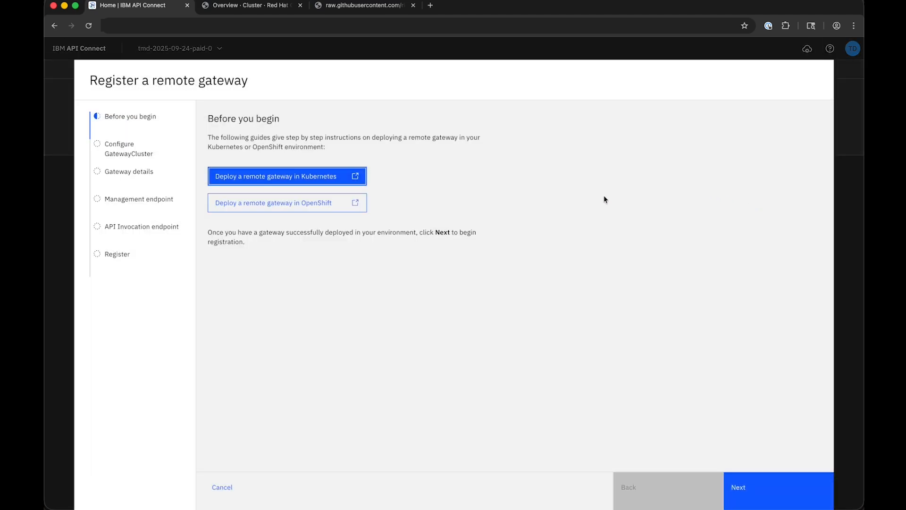
click(315, 180)
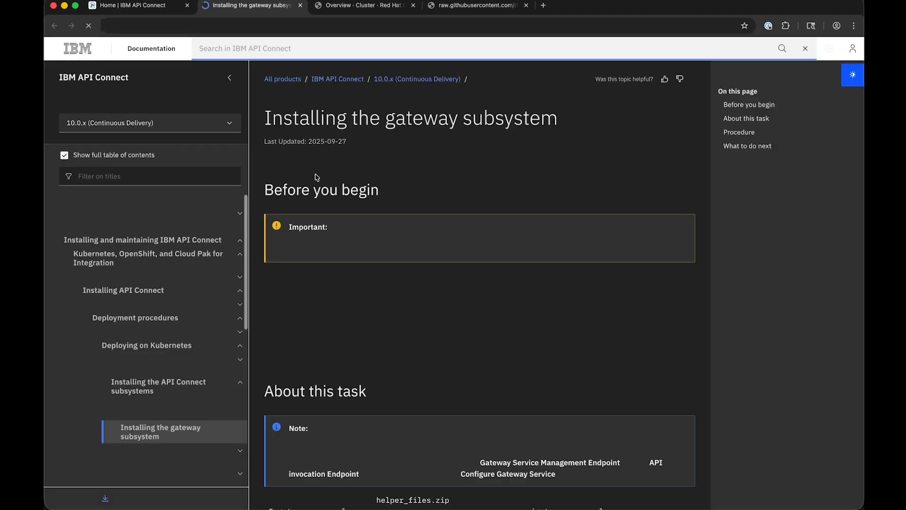
click(172, 8)
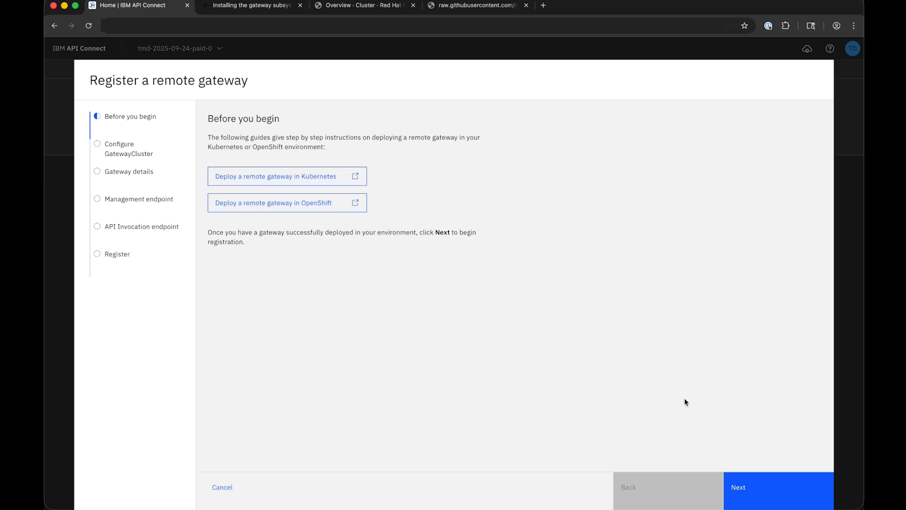
- Enter tmd-sample-remote-gateway as the GatewayCluster namespace and copy the definition of the required secret
click(749, 488)
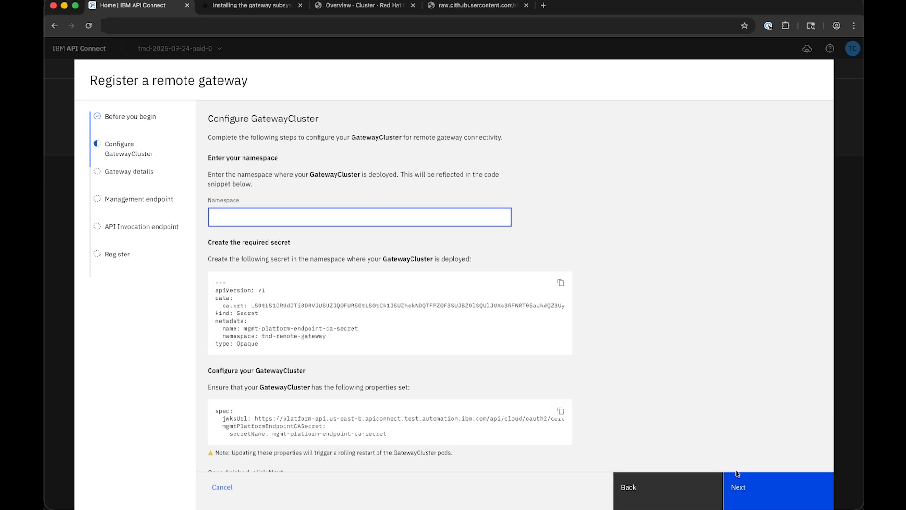
text(tmd-sample)
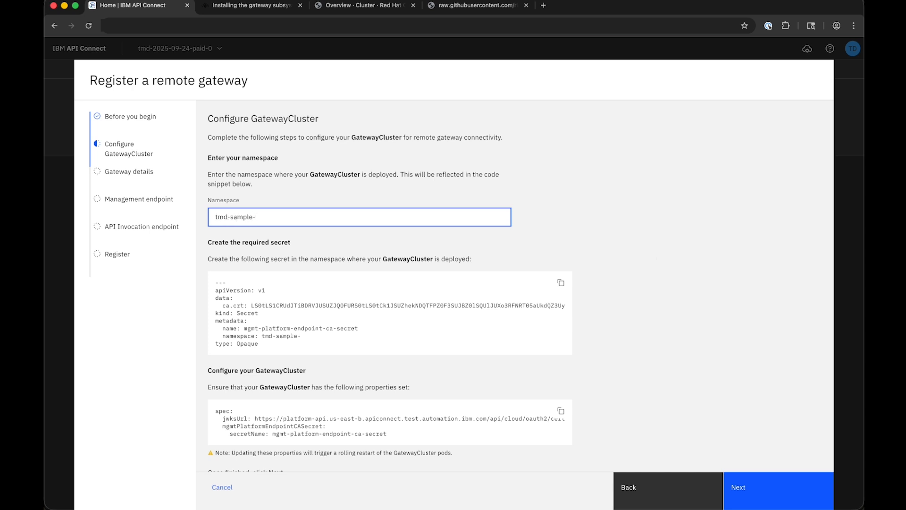
text(-remote-gateway)
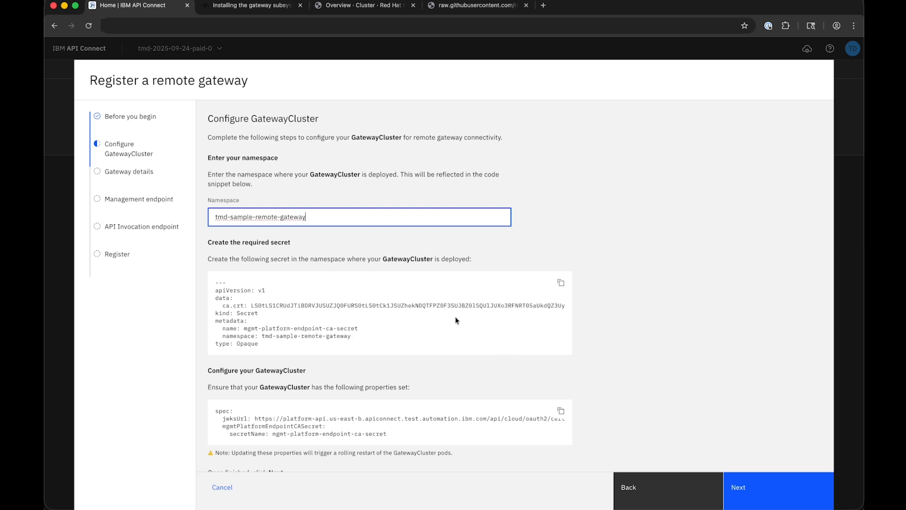
click(561, 283)
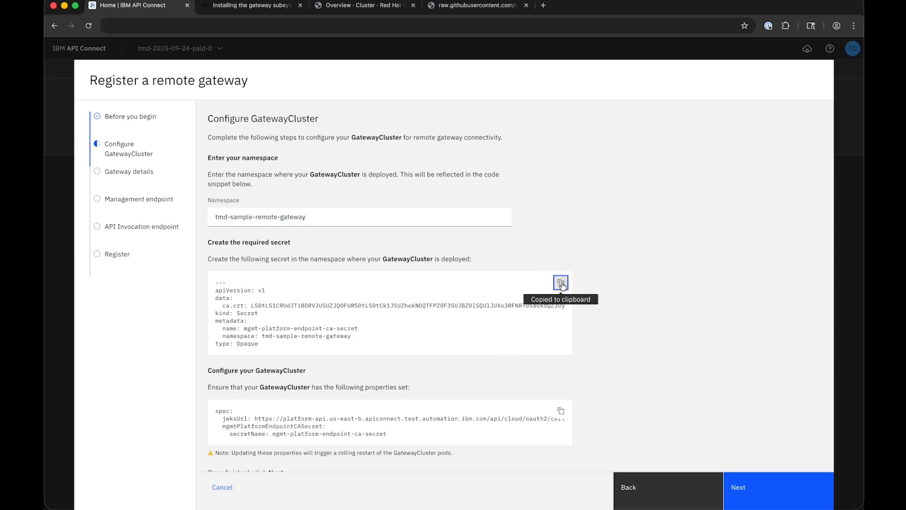
- Switch to the OpenShift console, filter the secrets by mgmt-, and view the YAML of mgmt-platform-endpoint-ca-secret
click(368, 9)
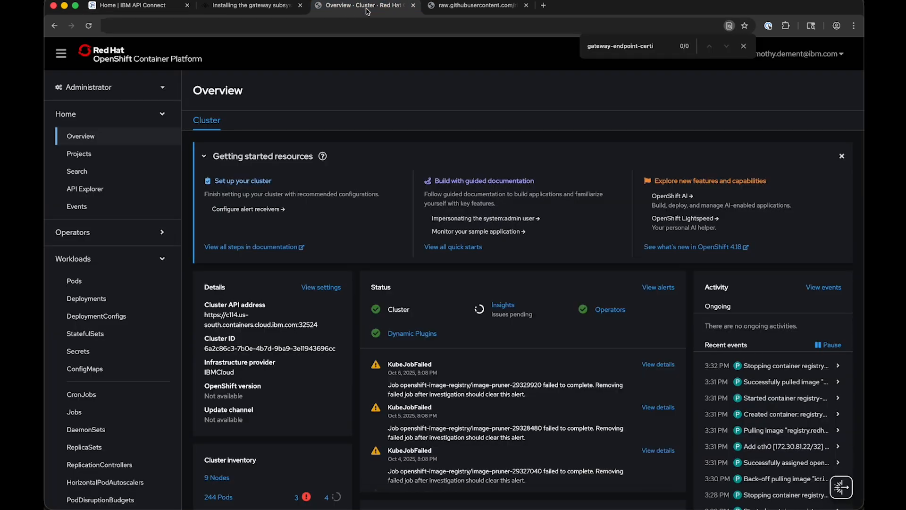
click(106, 351)
click(327, 145)
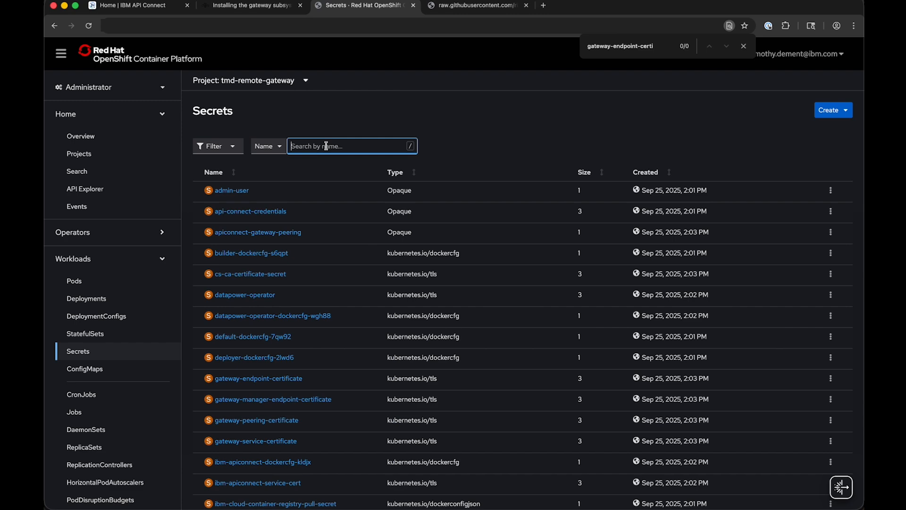
text(mgmt-)
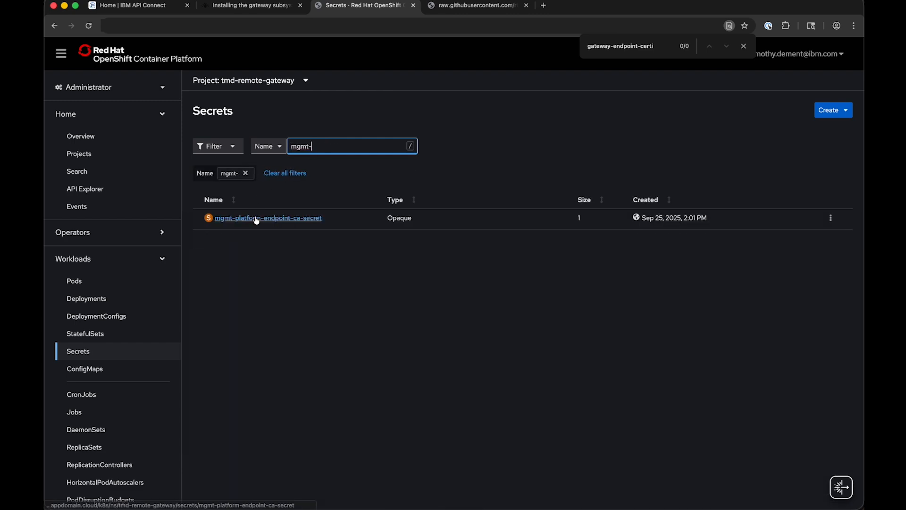
click(255, 217)
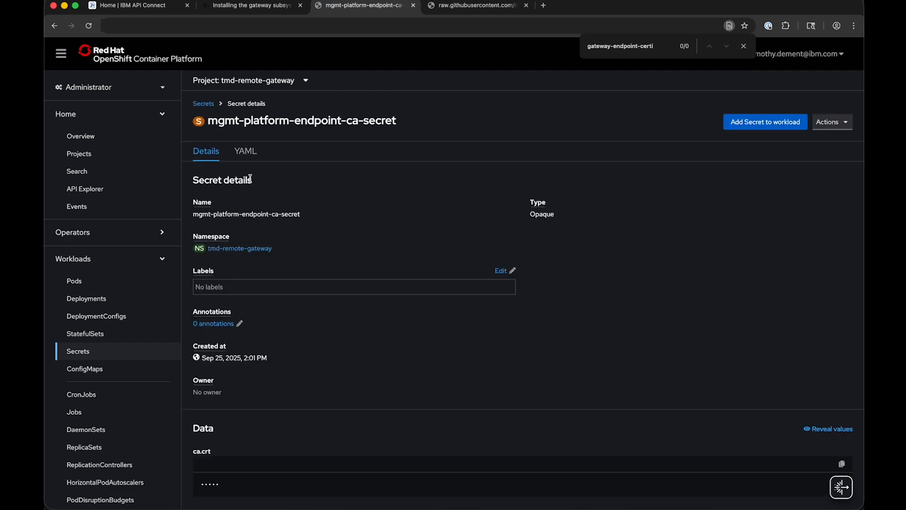
click(246, 152)
click(303, 306)
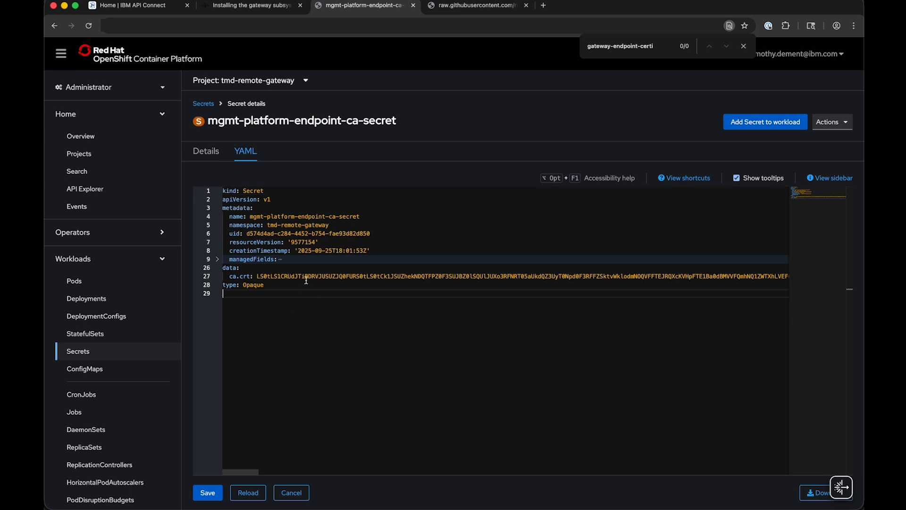
- Return to the API Connect registration and copy the spec properties required for the GatewayCluster
click(160, 6)
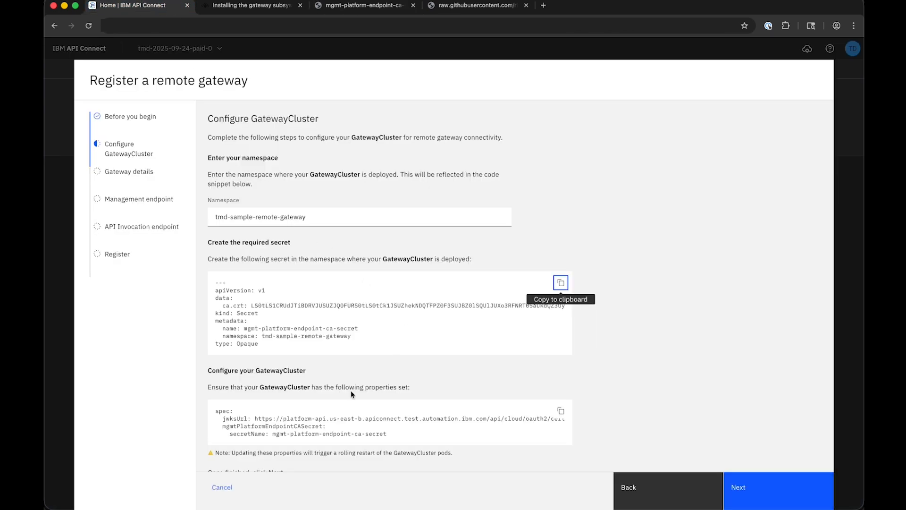
scroll(404, 400, down, 2)
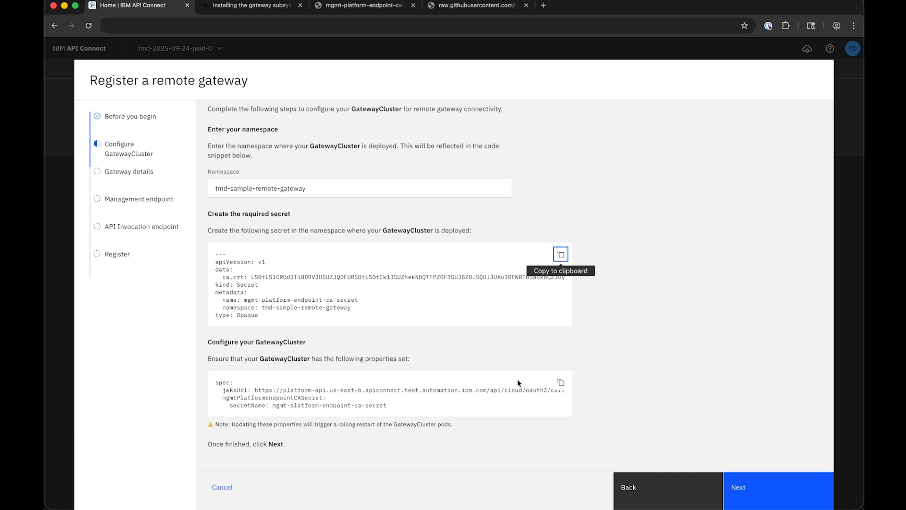
click(561, 385)
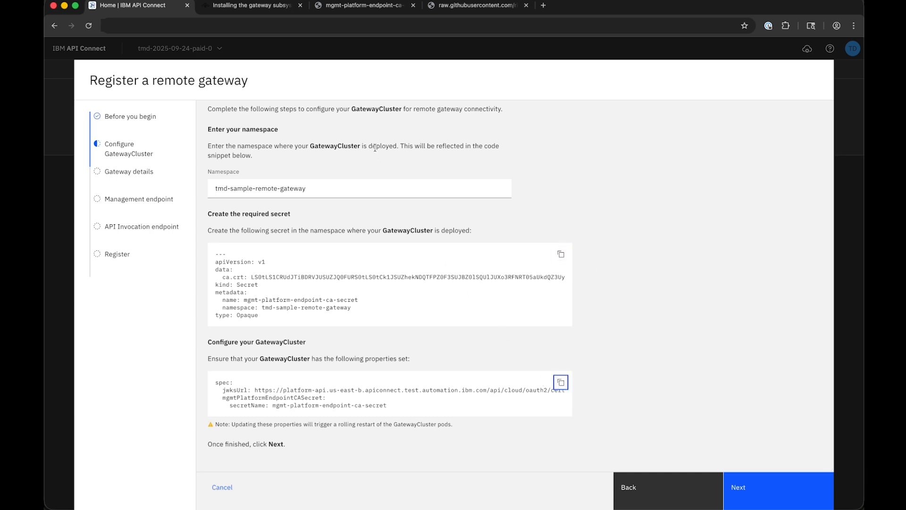
- In the OpenShift console, search for GatewayCluster resources and open the tmd gateway cluster
click(356, 6)
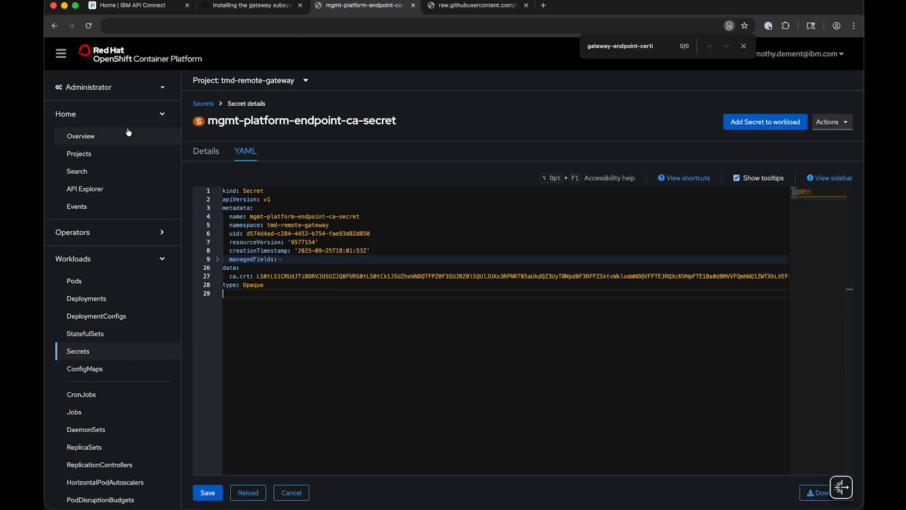
click(117, 172)
click(218, 140)
text(ga)
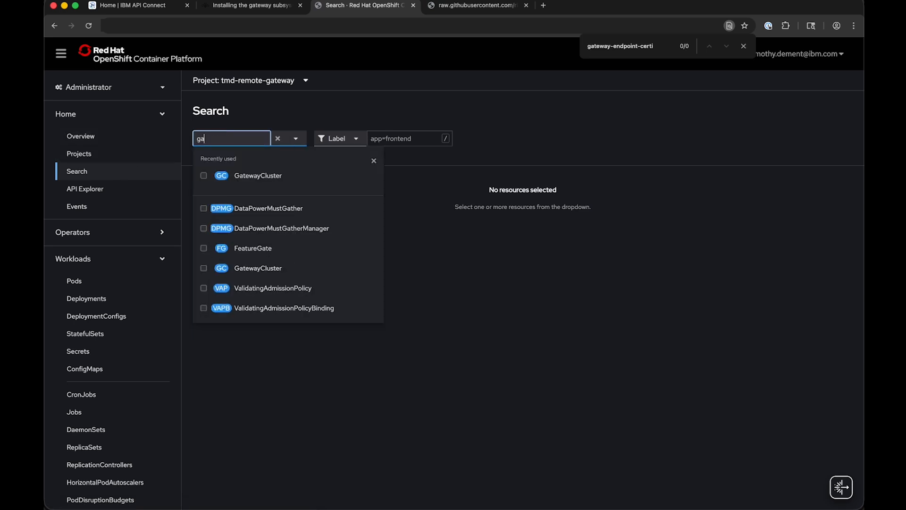
click(255, 176)
click(276, 387)
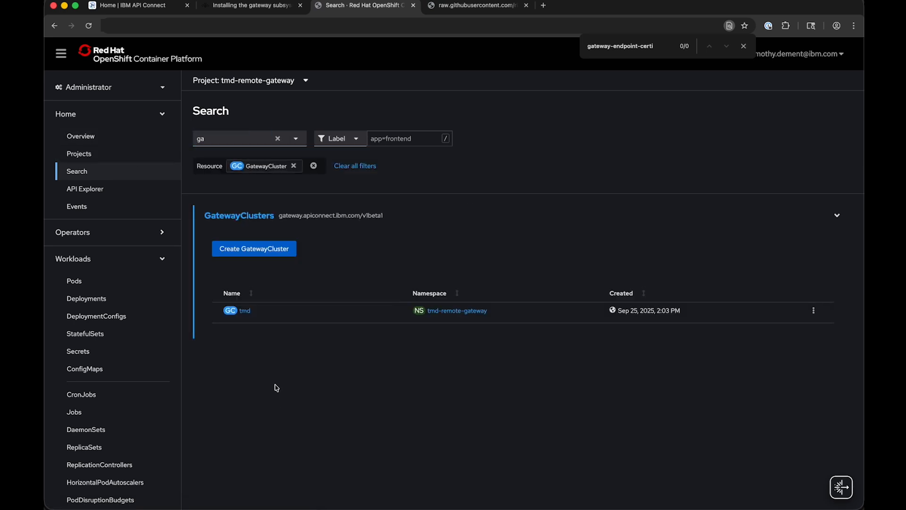
click(246, 311)
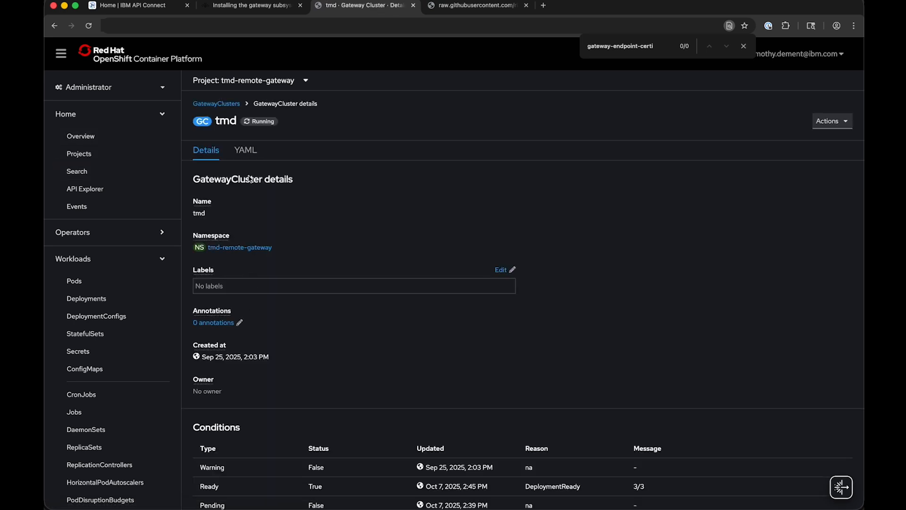
- Check the mgmtPlatformEndpointCASecret and jwksUrl properties in the tmd GatewayCluster's YAML
click(245, 150)
scroll(329, 335, down, 15)
drag(387, 319, 221, 315)
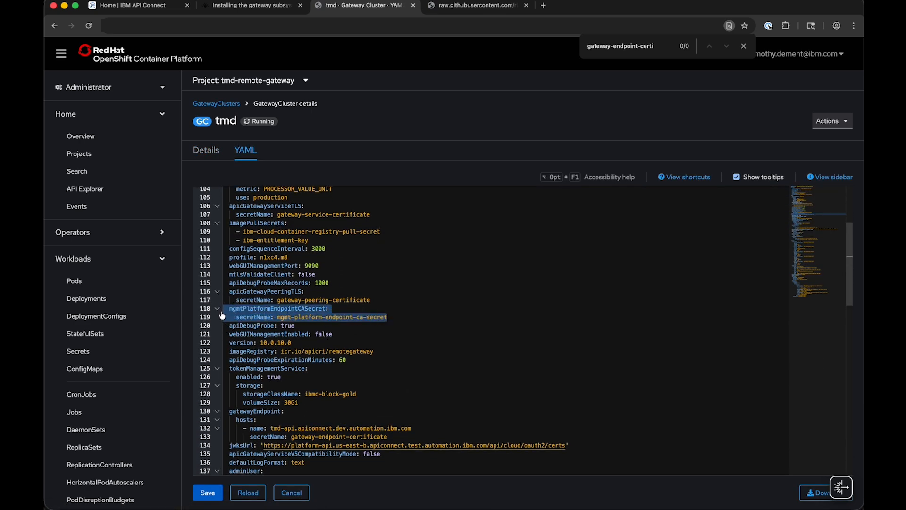
scroll(520, 348, down, 3)
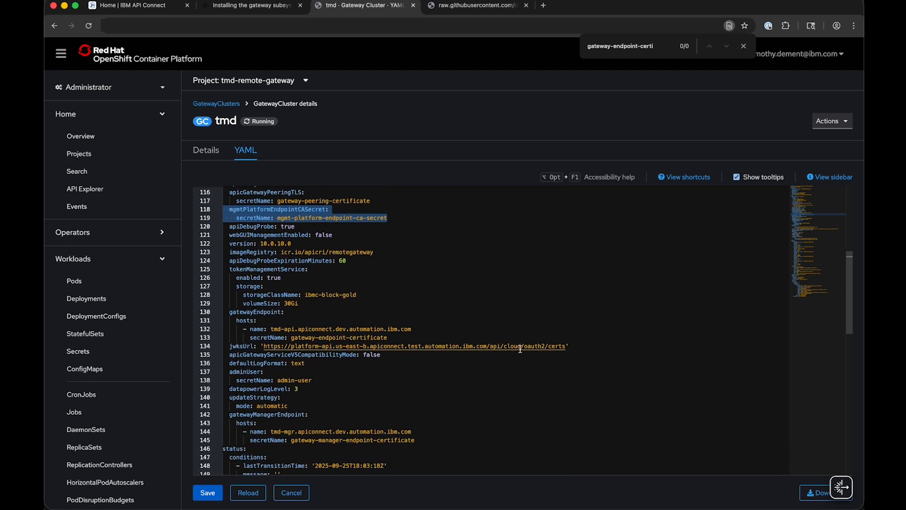
drag(584, 347, 217, 348)
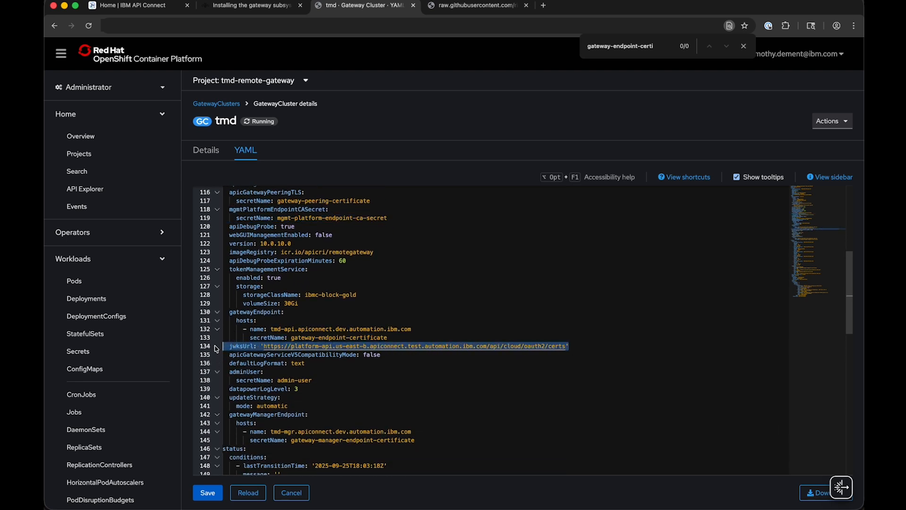
- Return to the API Connect registration and highlight the note about updating the GatewayCluster properties
click(159, 9)
drag(222, 390, 323, 398)
drag(215, 424, 376, 425)
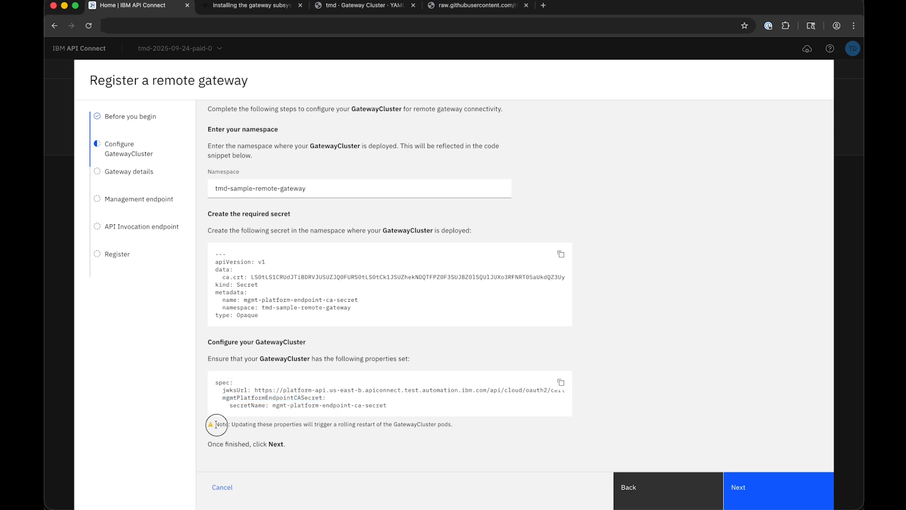
click(452, 419)
triple_click(452, 424)
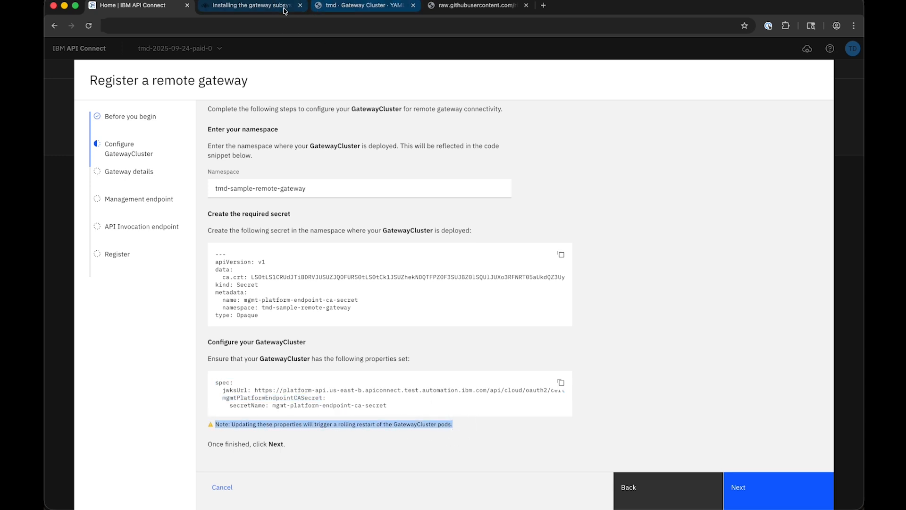
- Check the Ready condition and its reason in the tmd GatewayCluster's details in OpenShift
click(361, 5)
click(207, 149)
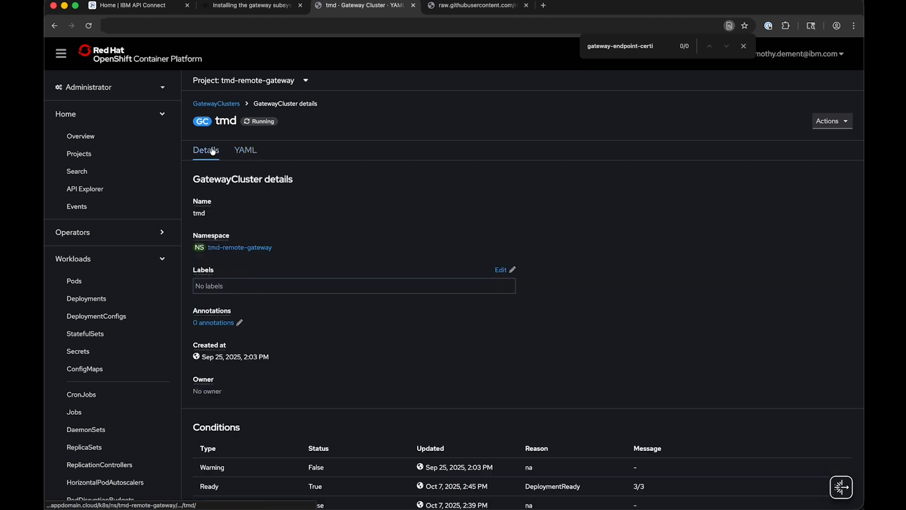
scroll(314, 330, down, 2)
drag(199, 432, 241, 432)
drag(524, 432, 607, 433)
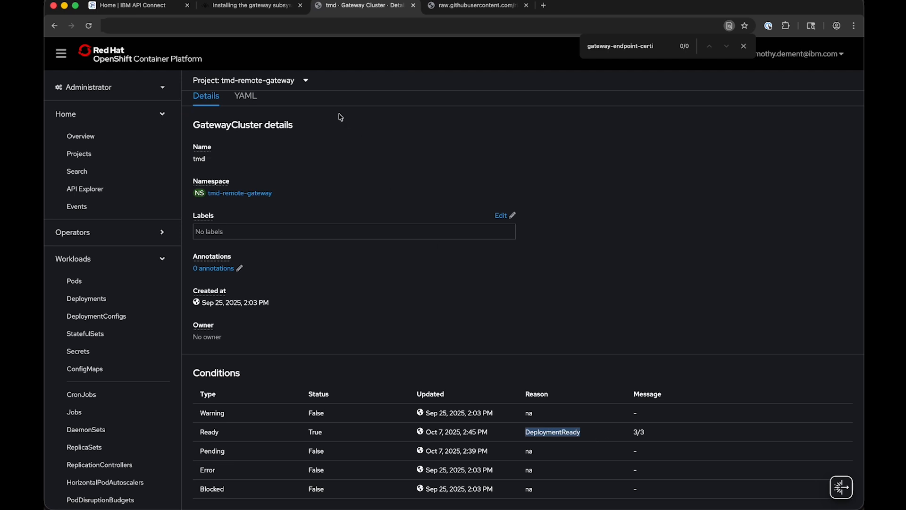
- Back in the API Connect registration, give the gateway the title TMD Remote Gateway and proceed to the management endpoint
click(171, 10)
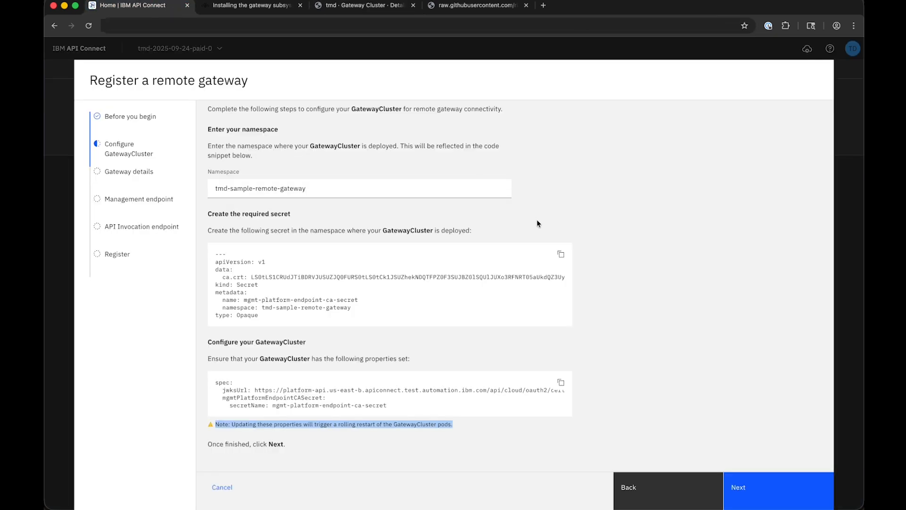
click(675, 345)
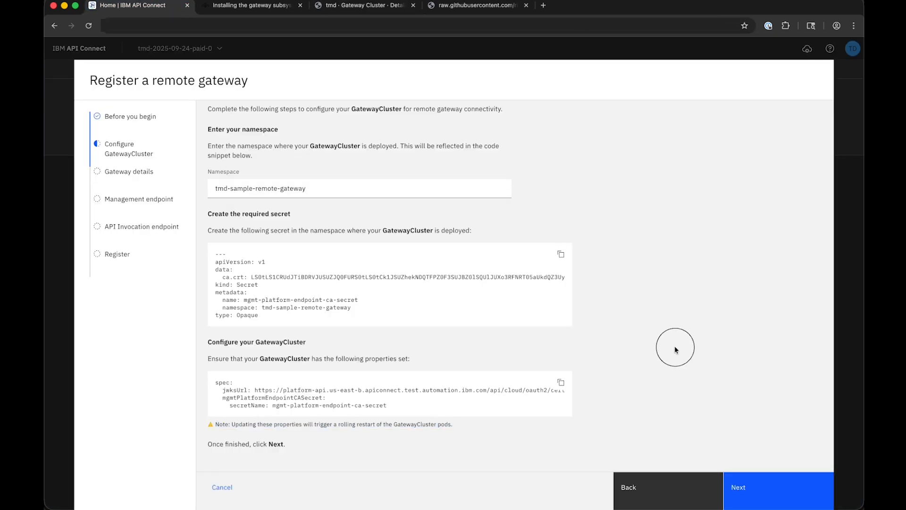
click(754, 496)
click(469, 177)
text(TMD Remote Gateway)
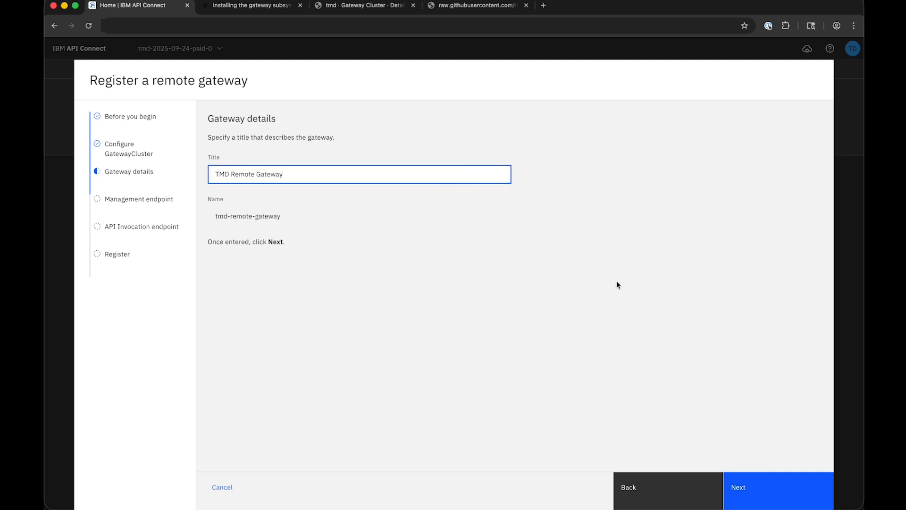
click(746, 486)
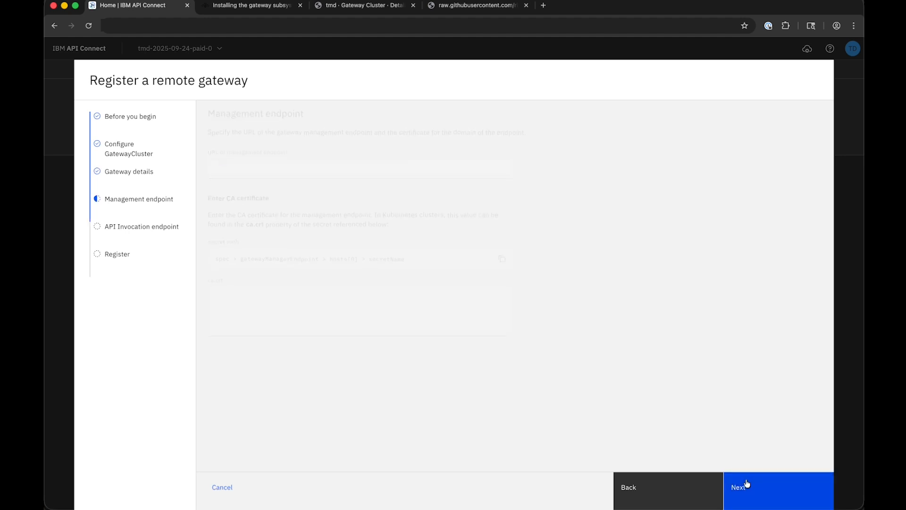
- Find the gatewayManagerEndpoint host name in the tmd GatewayCluster's YAML in OpenShift and copy it
click(440, 176)
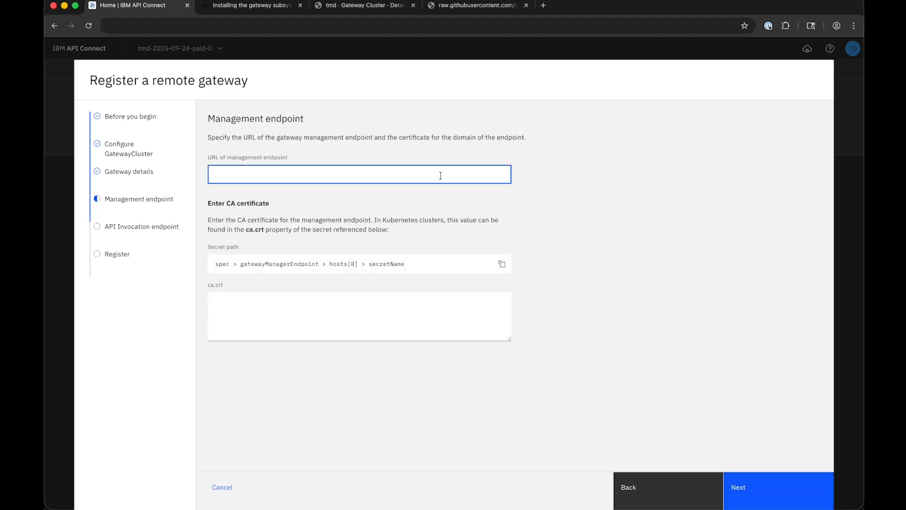
click(378, 6)
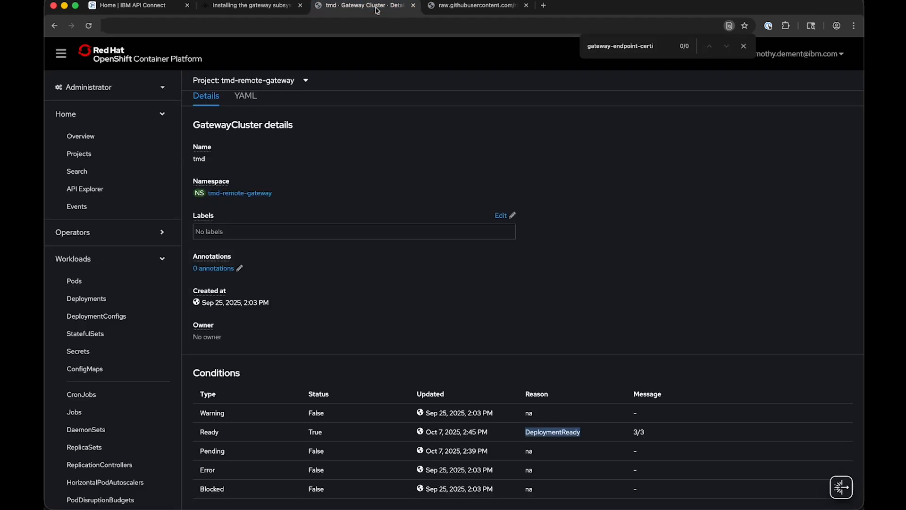
click(246, 96)
scroll(390, 309, down, 10)
scroll(390, 308, down, 2)
drag(270, 366, 414, 367)
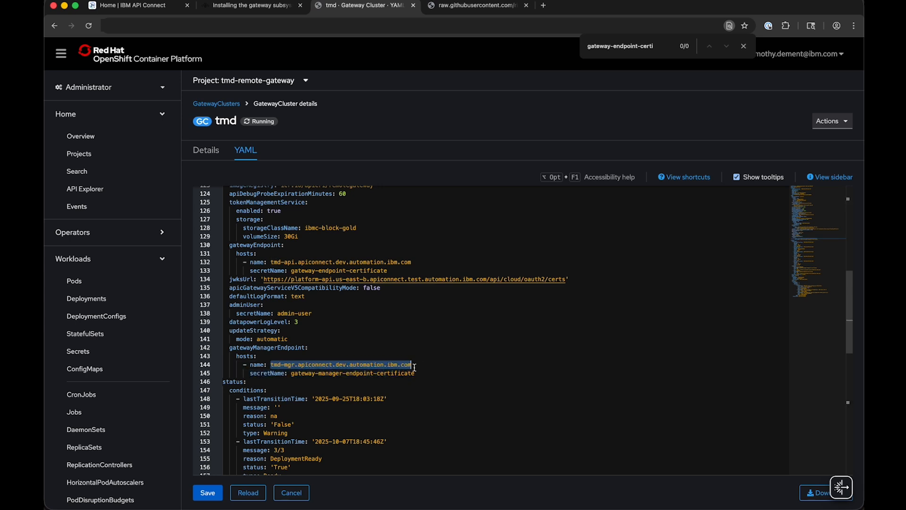
click(168, 6)
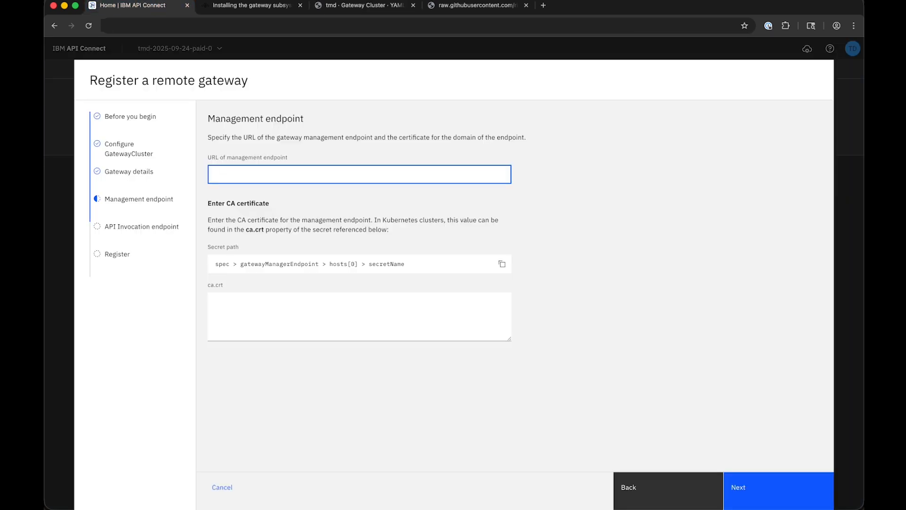
text(https://)
key(super+v)
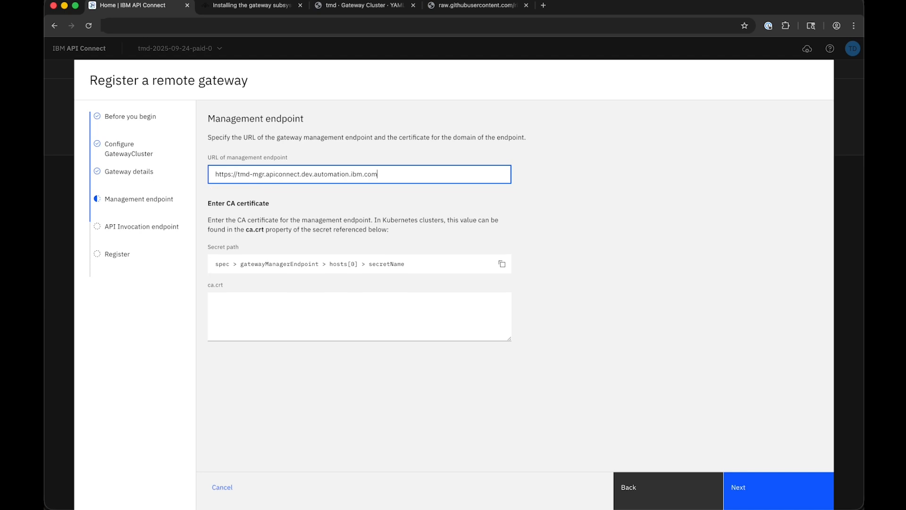
- Find the gatewayManagerEndpoint secret name in the tmd GatewayCluster's YAML in OpenShift and open the gateway-manager-endpoint-certificate secret from the project's secrets
click(336, 9)
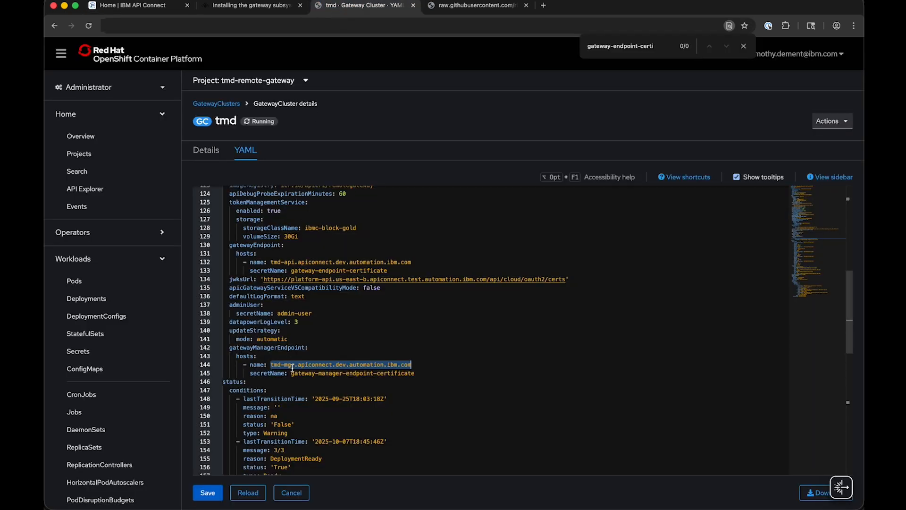
drag(291, 374, 420, 374)
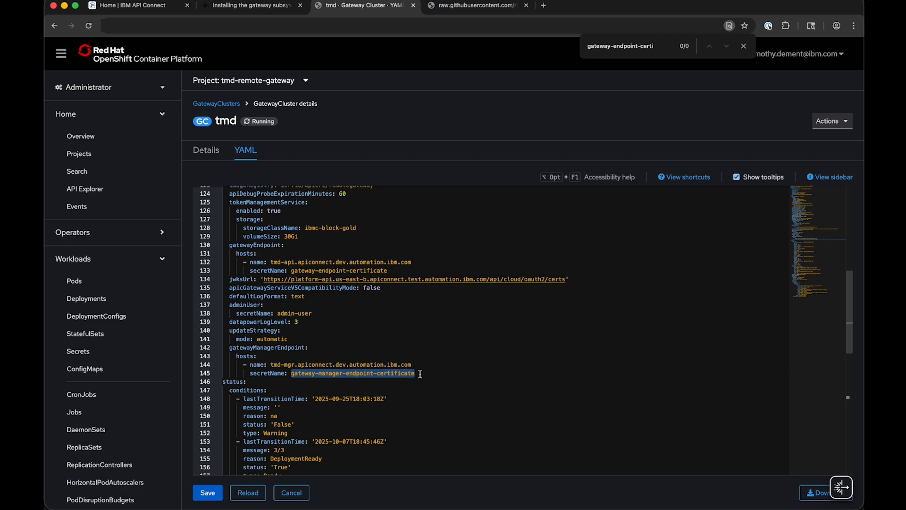
super+click(142, 350)
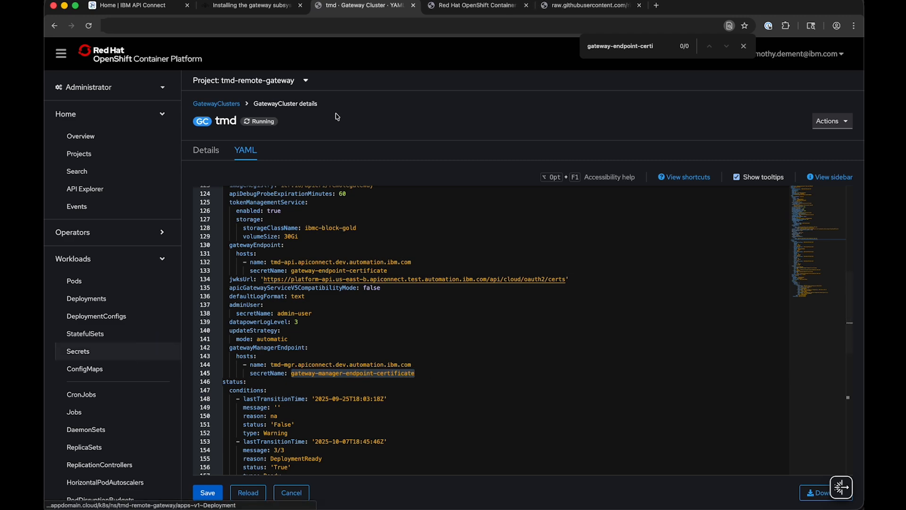
click(457, 10)
click(329, 146)
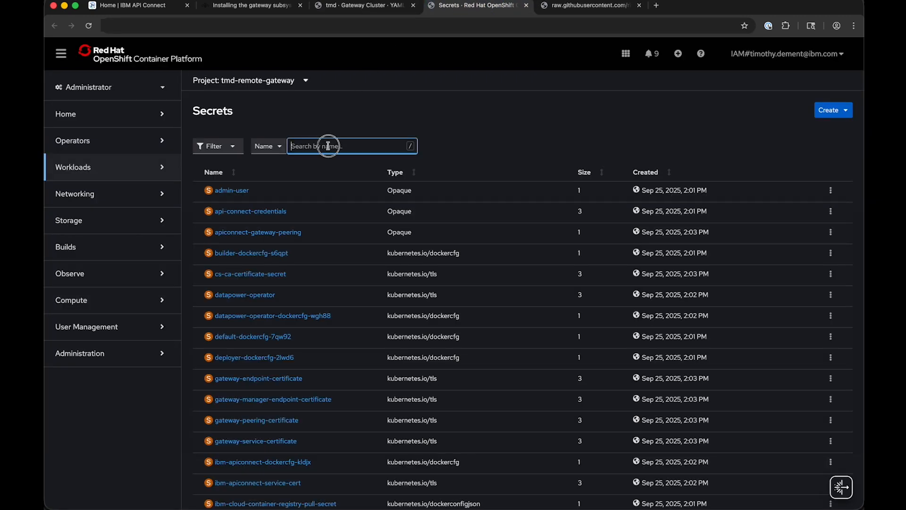
text(gateway-mana)
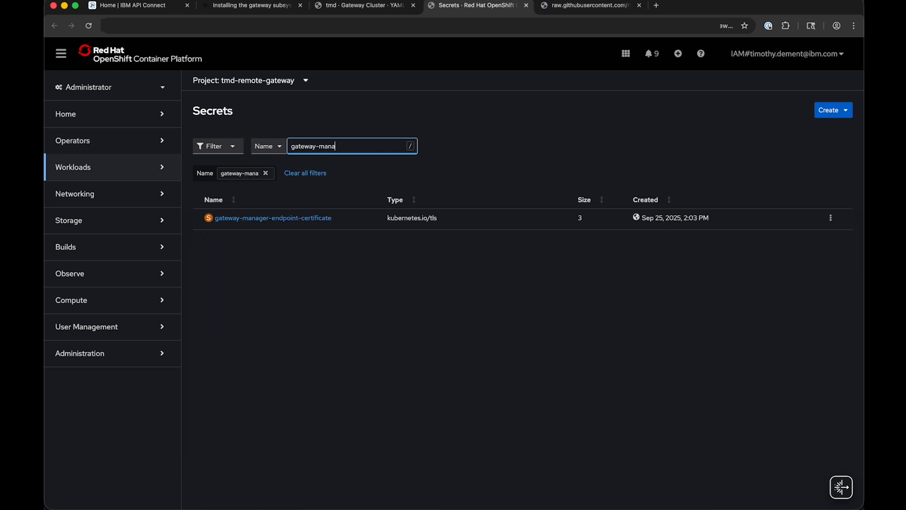
click(287, 218)
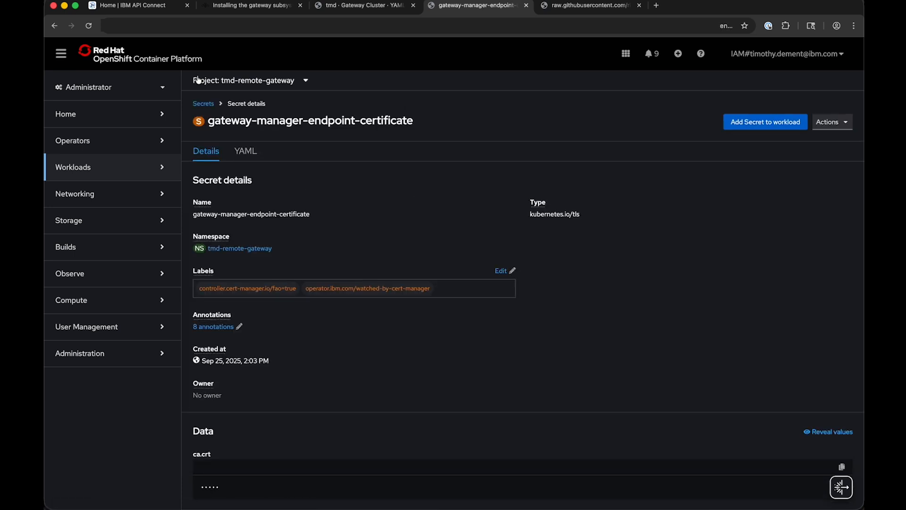
- Copy ca.crt from the gateway-manager-endpoint-certificate secret into the management endpoint's ca.crt field in the API Connect registration and proceed to the API invocation endpoint
click(163, 9)
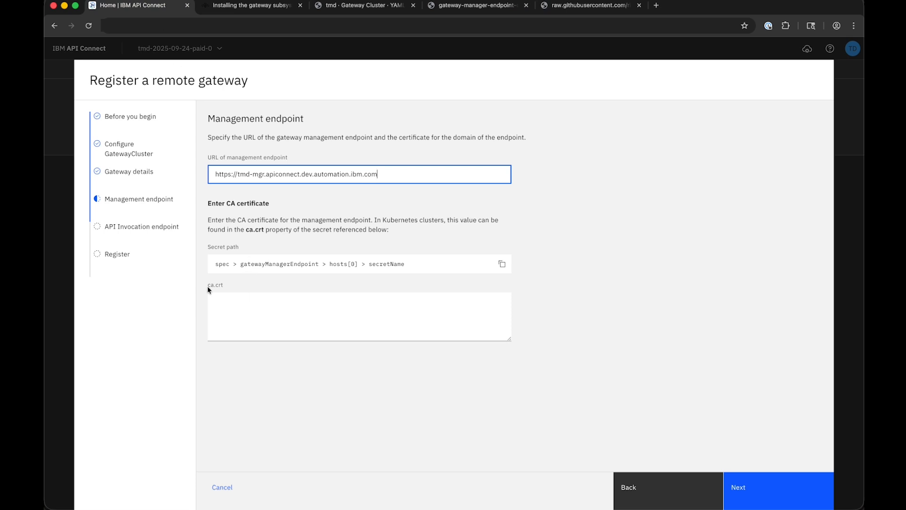
drag(208, 287, 228, 287)
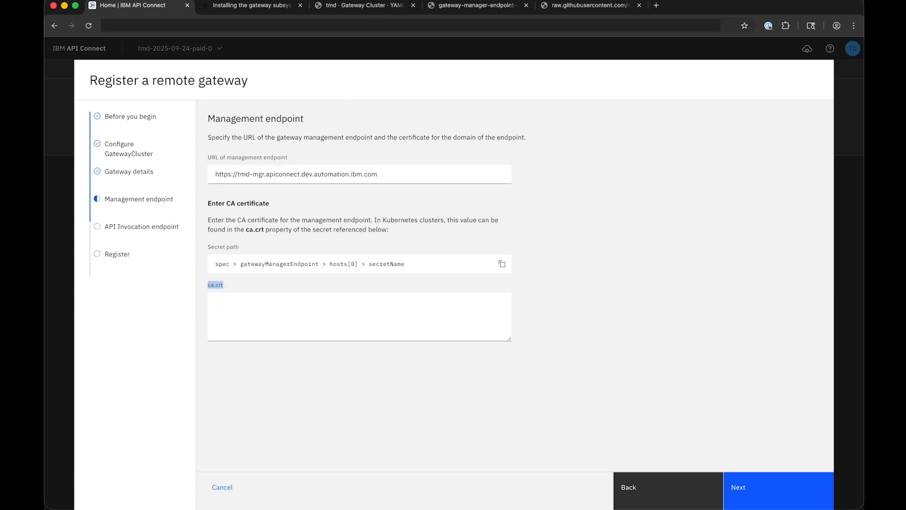
click(459, 6)
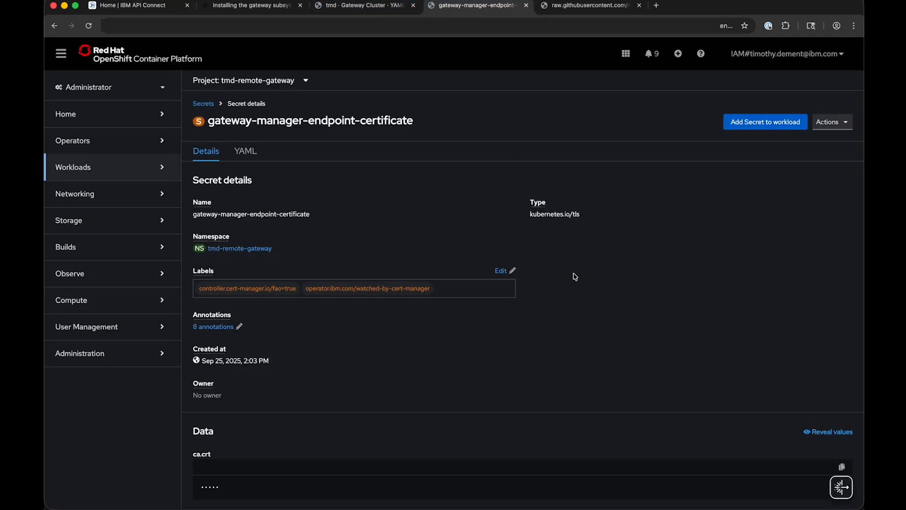
click(842, 467)
click(132, 6)
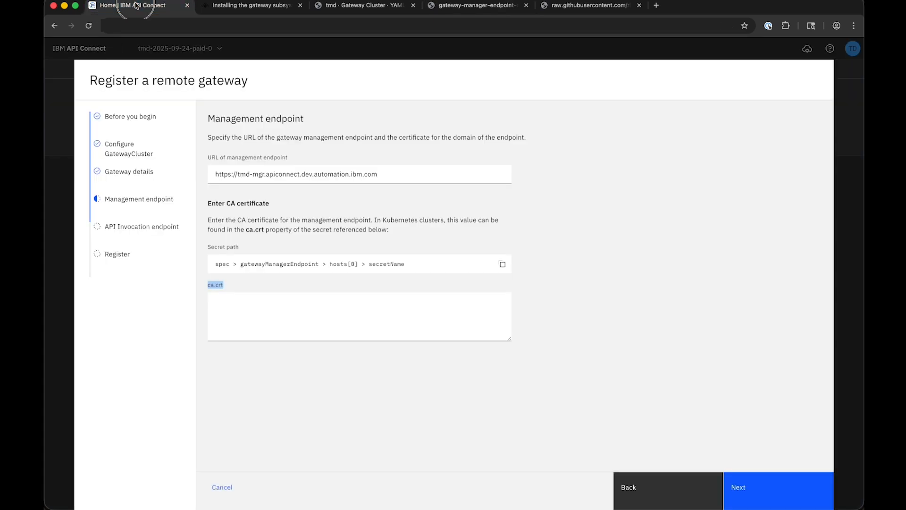
click(252, 308)
key(super+v)
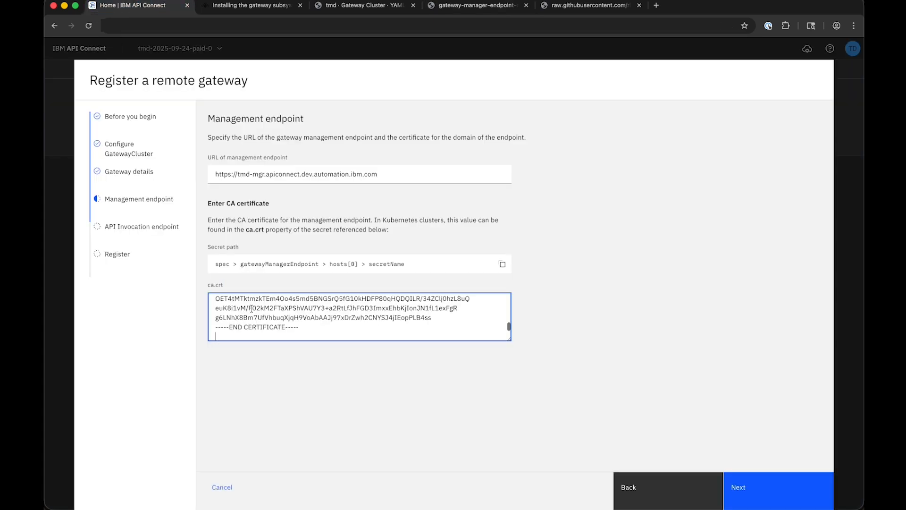
click(786, 484)
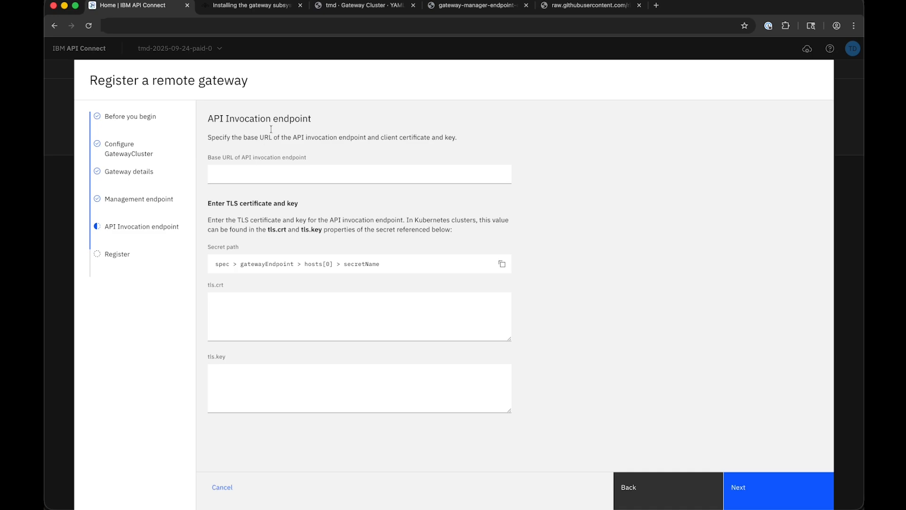
click(354, 6)
scroll(344, 287, up, 4)
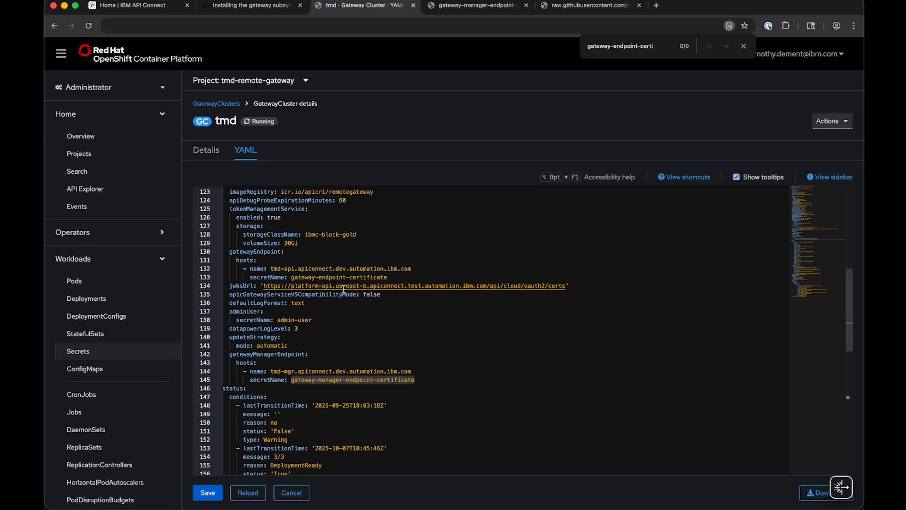
drag(271, 346, 416, 343)
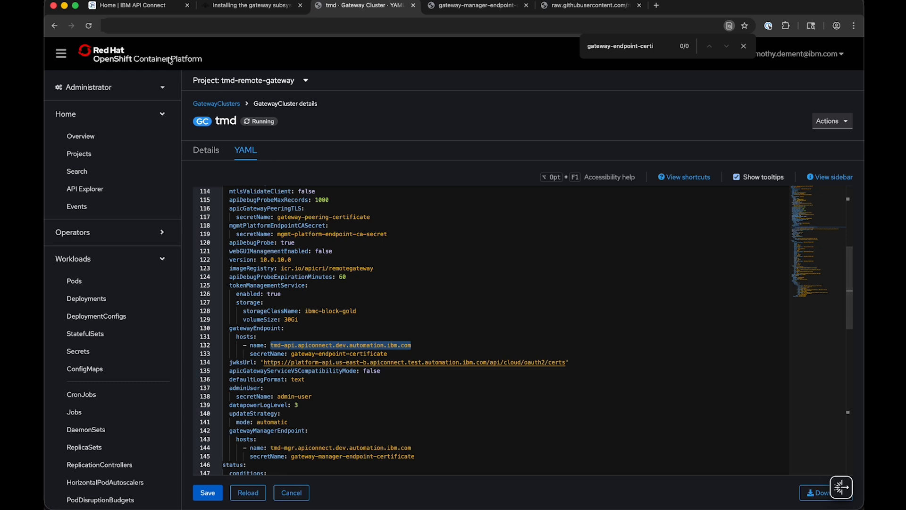
click(142, 9)
click(235, 171)
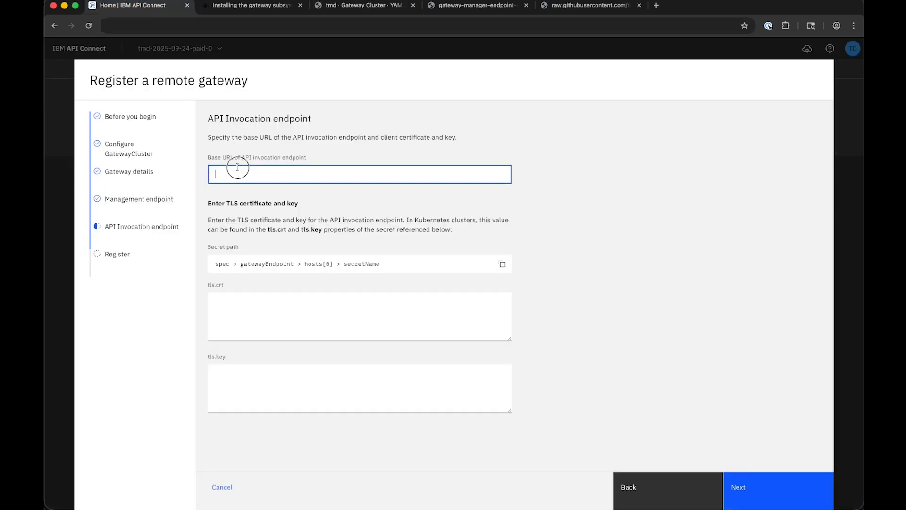
text(https:/)
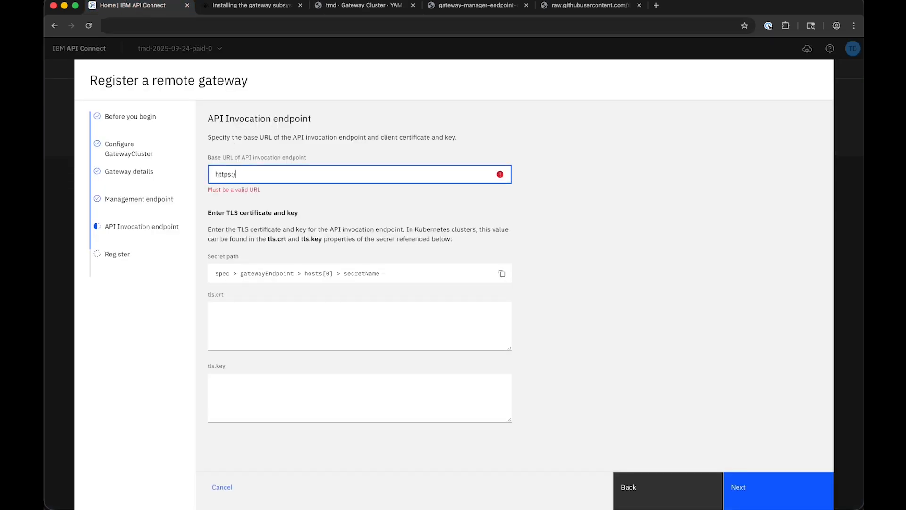
text(/)
key(super+v)
- Find the gatewayEndpoint secret name in the GatewayCluster YAML in OpenShift and open the gateway-endpoint-certificate secret from the project's secrets
double_click(220, 285)
click(212, 357)
drag(208, 357, 234, 358)
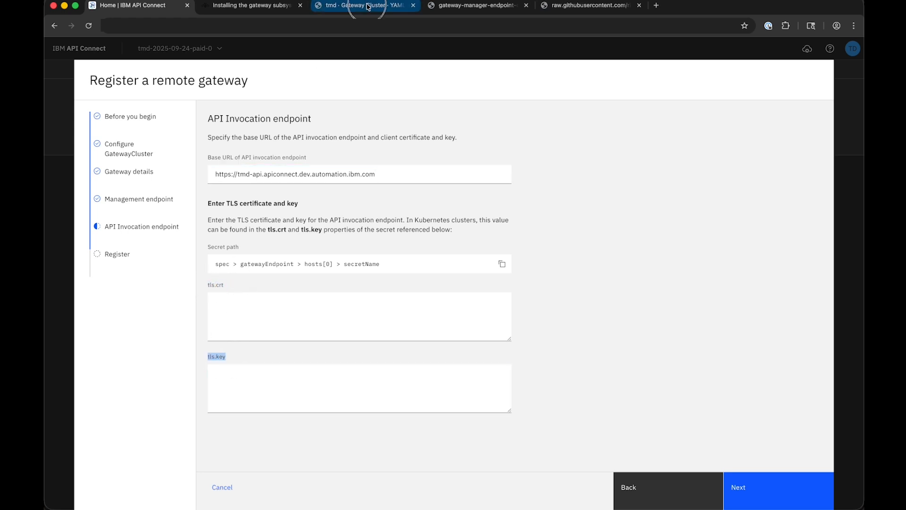
click(367, 5)
drag(292, 356, 391, 355)
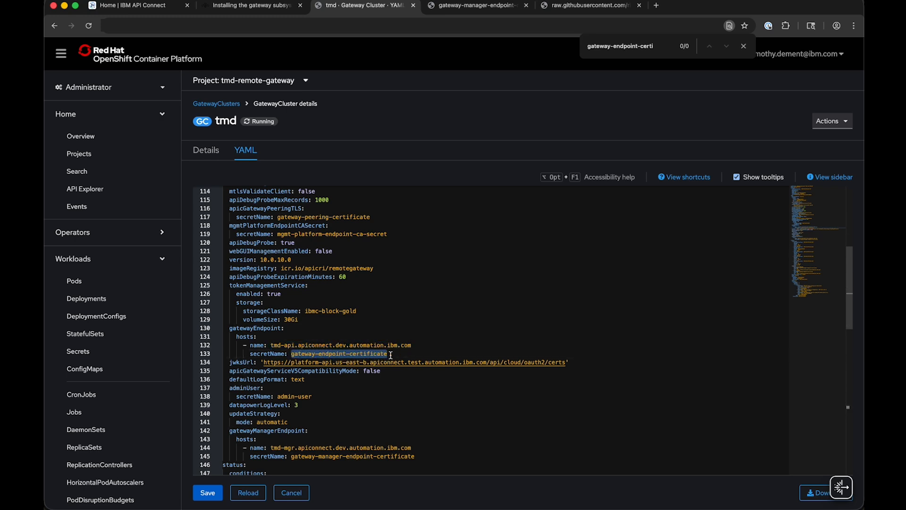
super+click(111, 352)
click(458, 5)
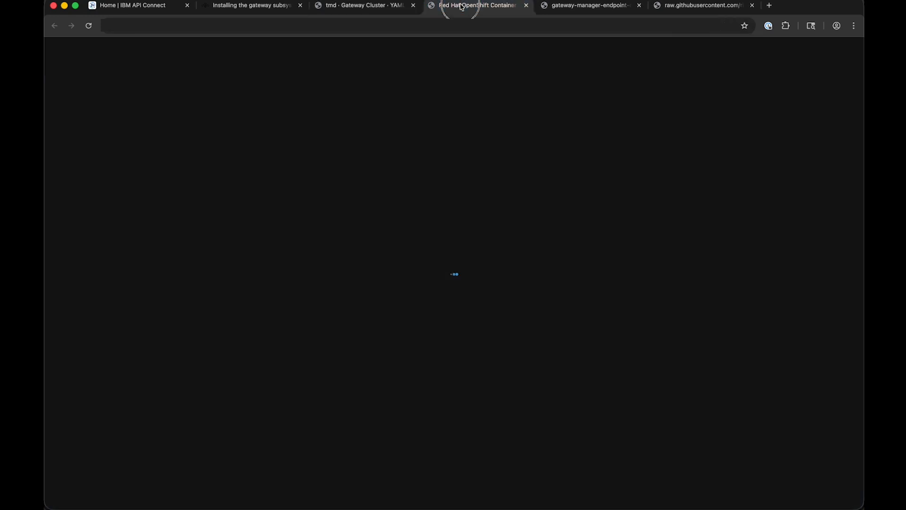
click(339, 146)
text(gat)
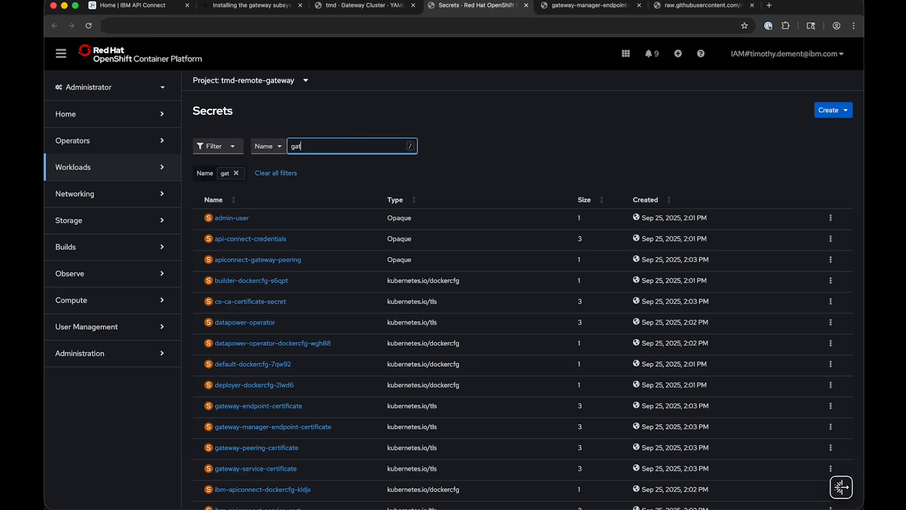
text(eway-endpoint)
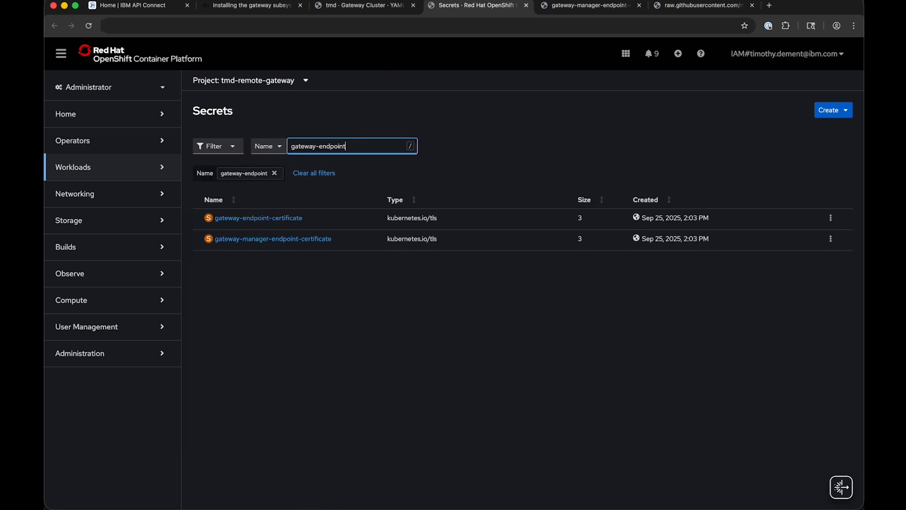
click(290, 219)
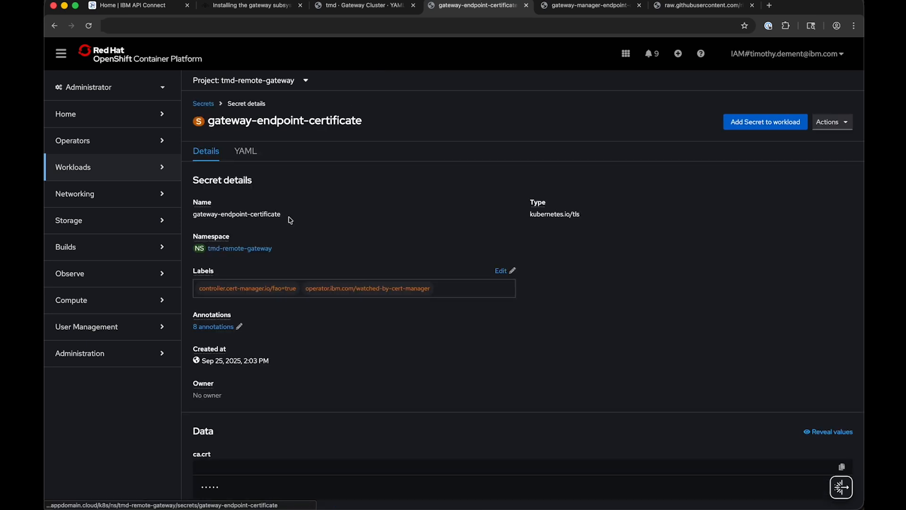
- Copy tls.crt from the gateway-endpoint-certificate secret and paste it into the API invocation endpoint's tls.crt field in API Connect
scroll(570, 314, down, 5)
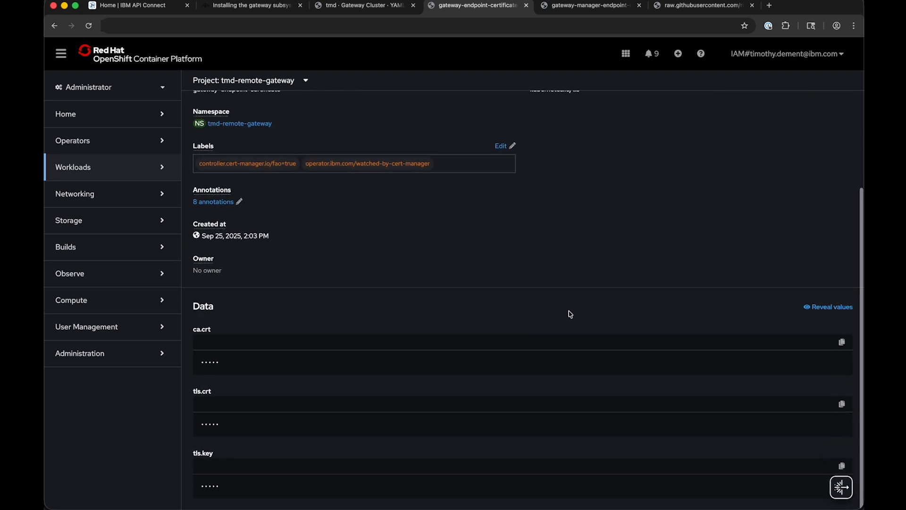
click(836, 411)
click(132, 6)
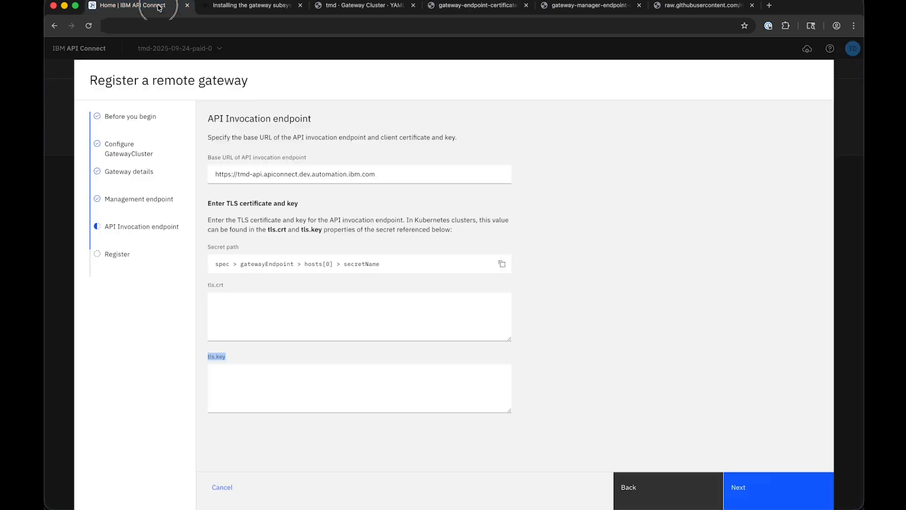
click(293, 330)
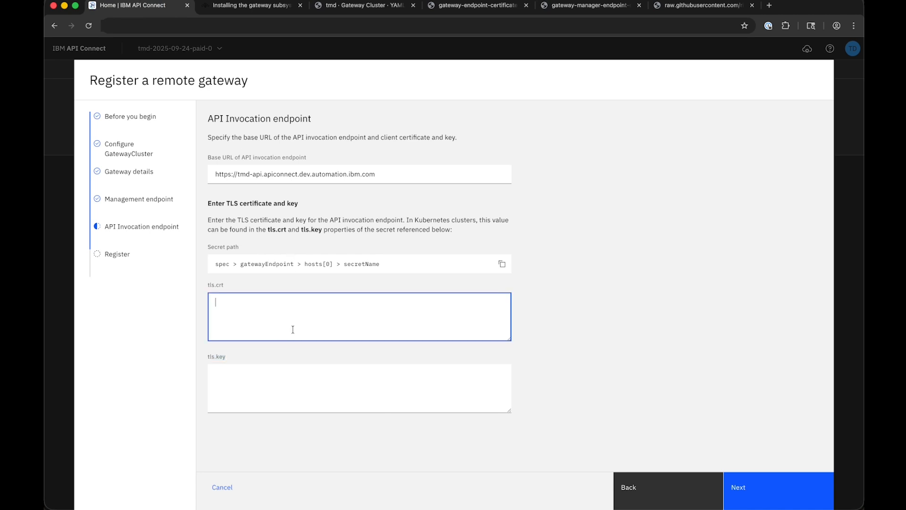
key(super+v)
- Copy the private key from the gateway-endpoint-certificate secret in OpenShift into the registration's tls.key field and proceed to the final registration page
click(452, 9)
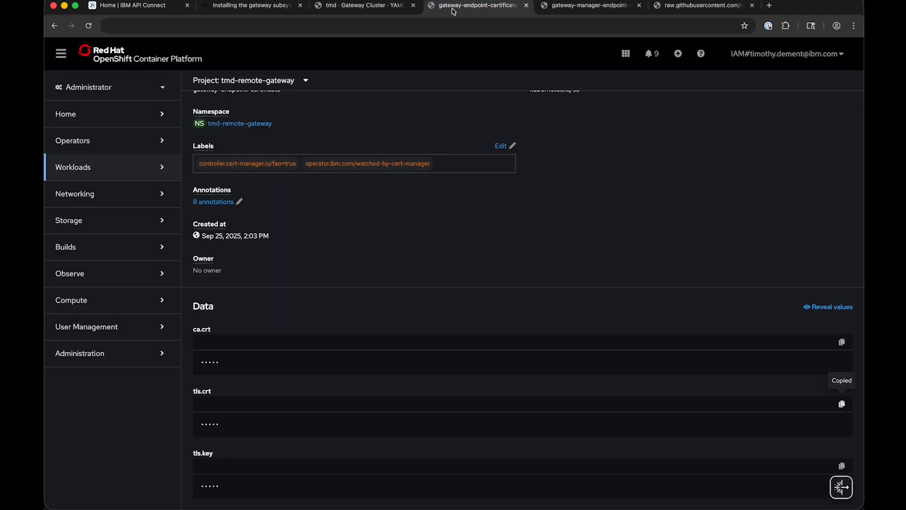
click(842, 466)
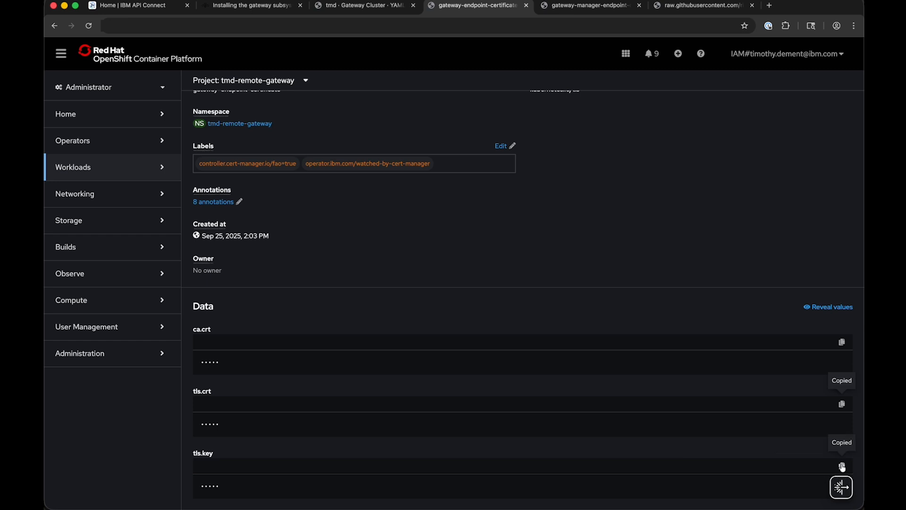
click(157, 8)
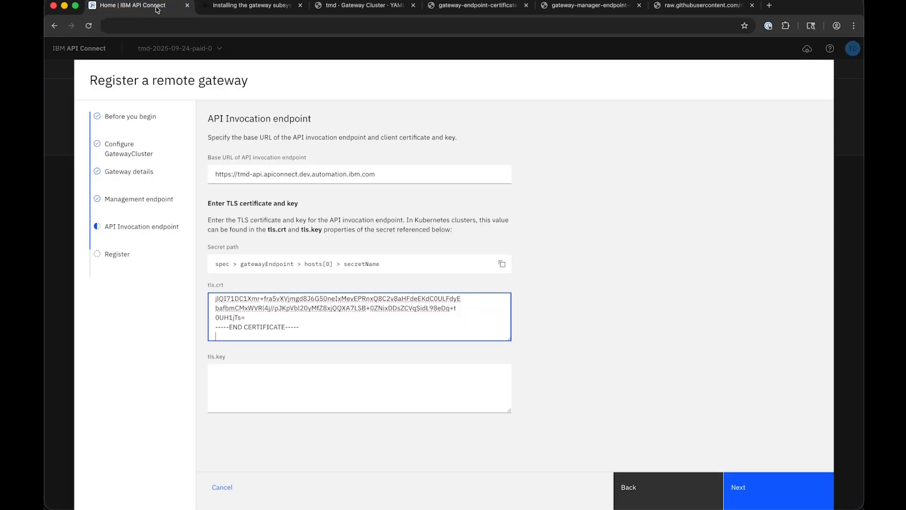
click(277, 388)
key(super+v)
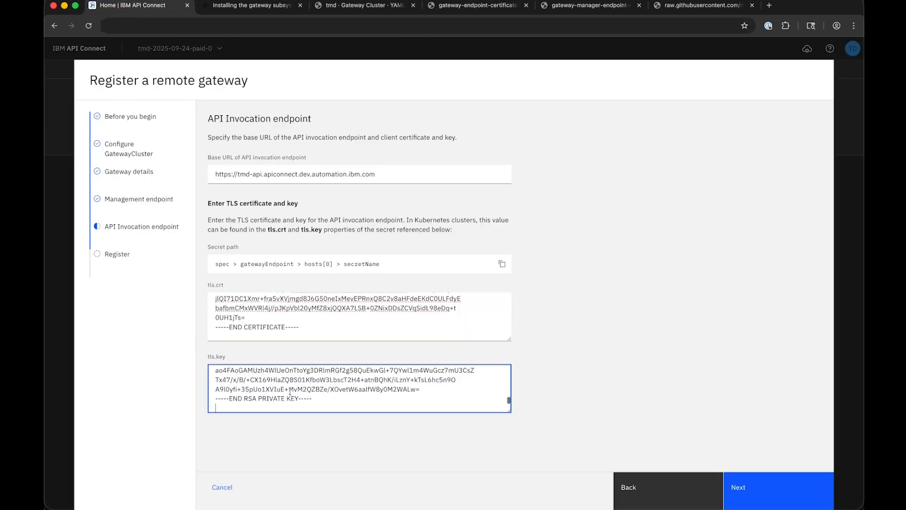
click(754, 487)
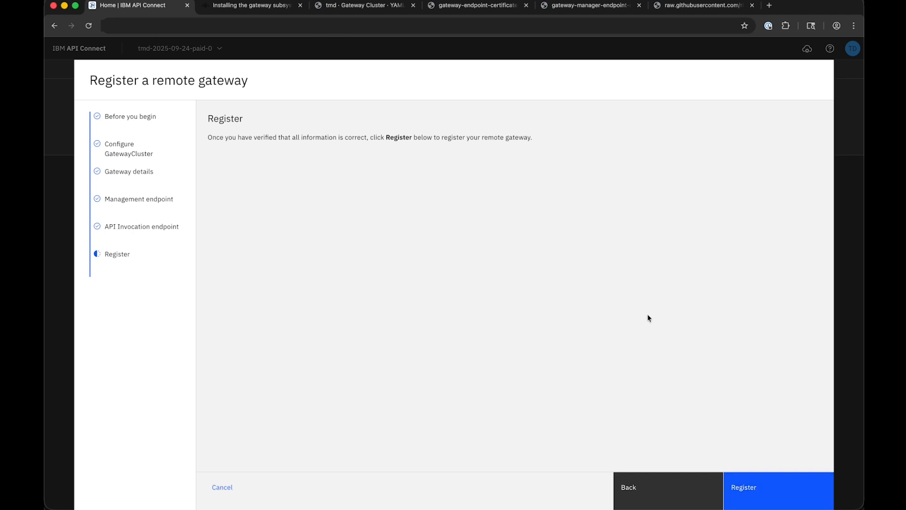
- Register the remote gateway and dismiss the resulting notification
click(749, 486)
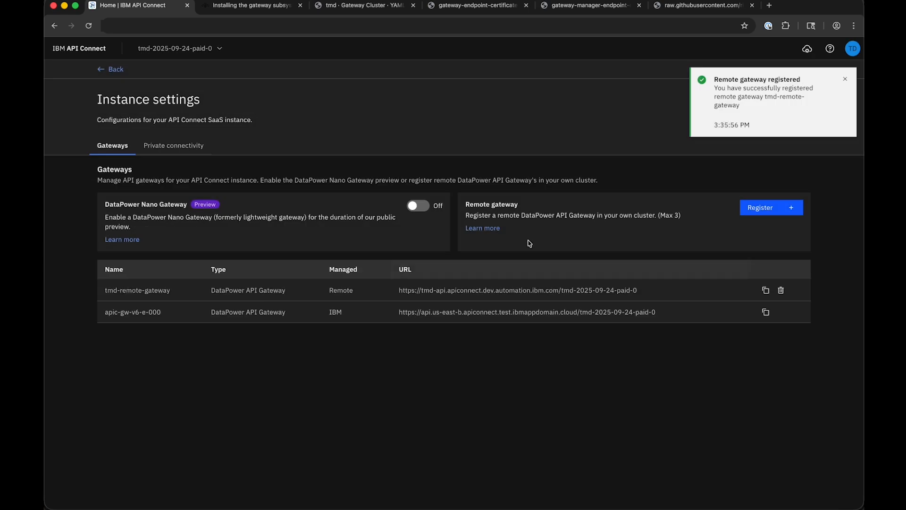
drag(713, 88, 746, 108)
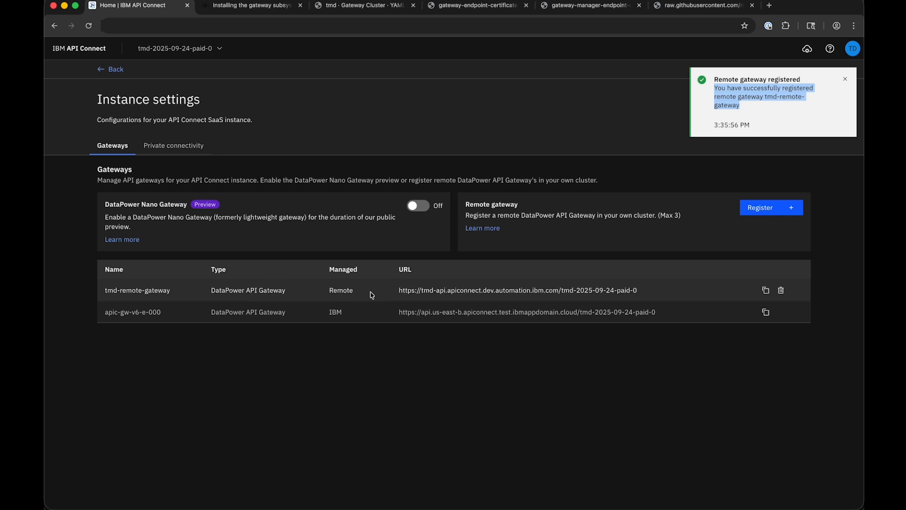
click(845, 79)
- Leave the instance settings and open the Echo API from the list of APIs in development
click(119, 69)
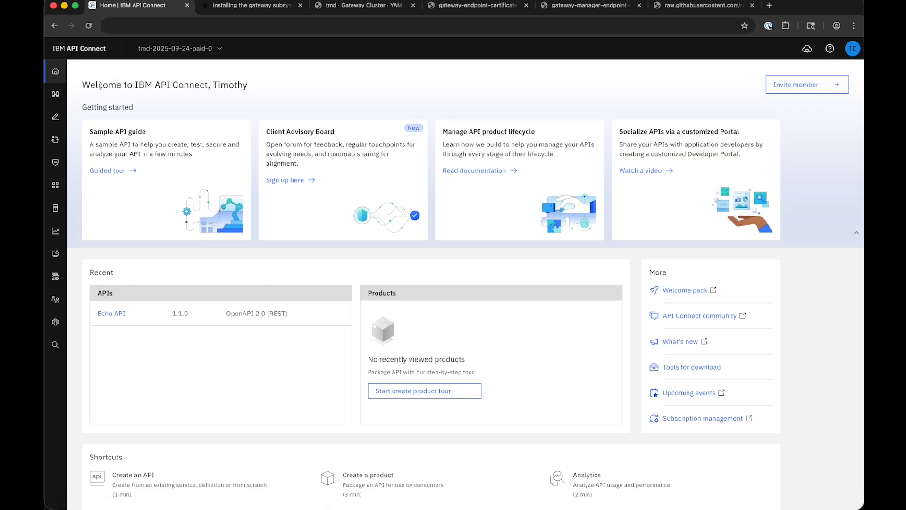
click(60, 119)
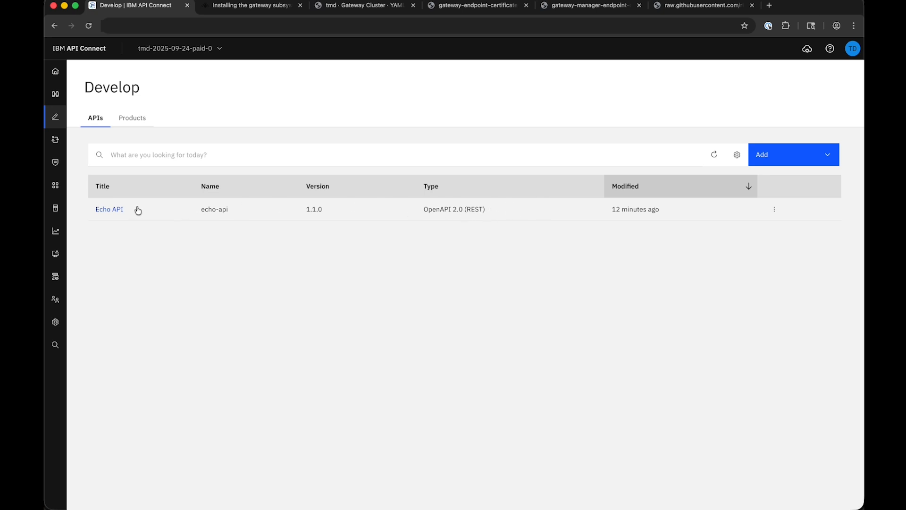
click(109, 209)
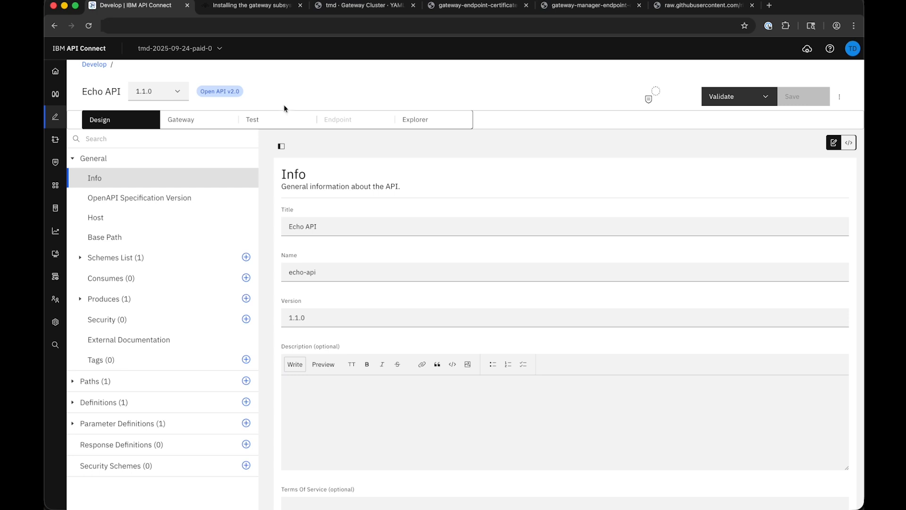
- Check the Echo API's test page and open the gateway services settings of the Sandbox catalog
click(281, 120)
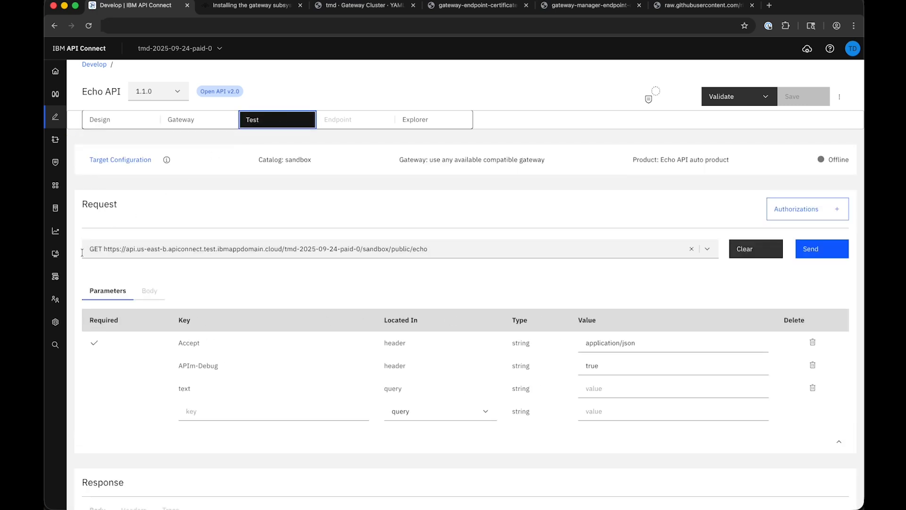
click(55, 186)
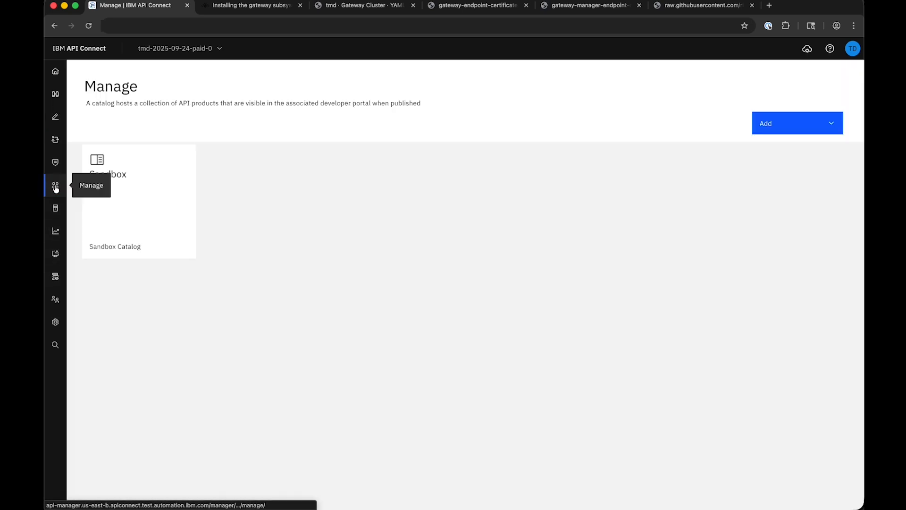
click(137, 163)
click(486, 124)
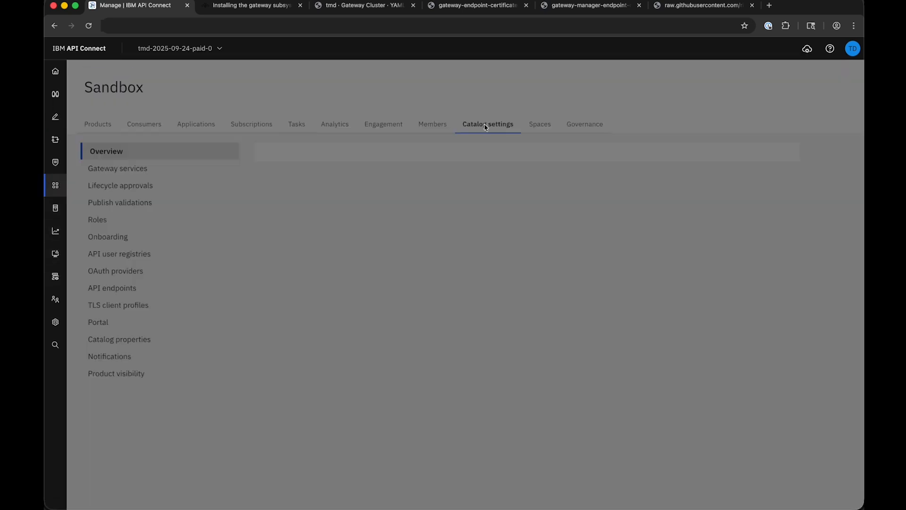
click(137, 170)
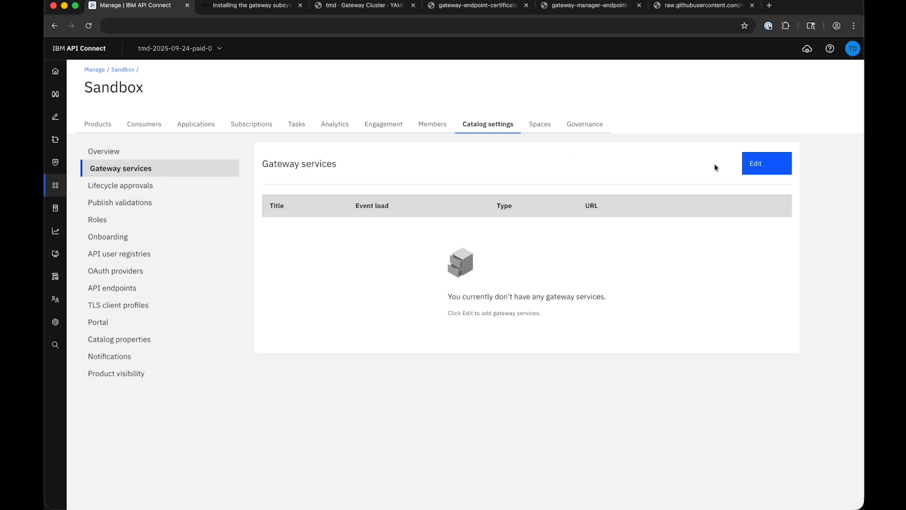
- Enable only TMD Remote Gateway for the Sandbox catalog, leaving DataPower API Gateway 000 unselected, and save the configuration
click(776, 162)
click(80, 199)
click(81, 178)
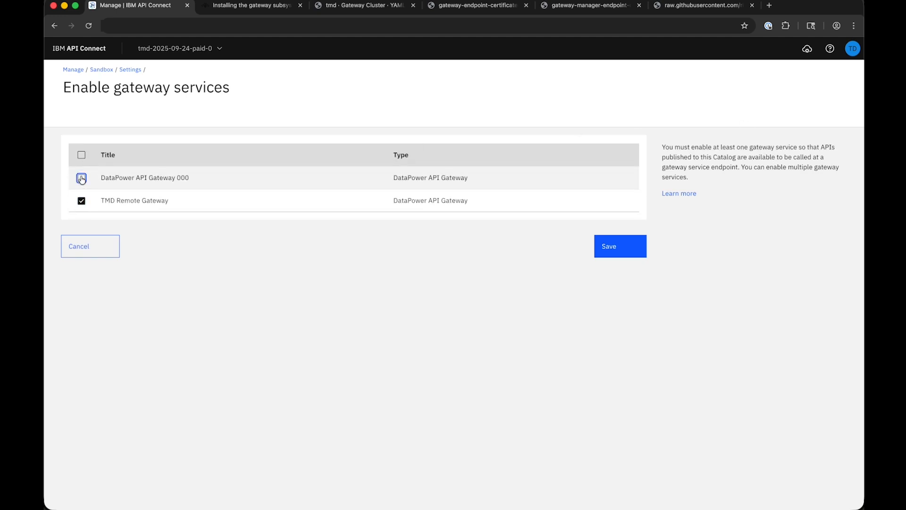
click(631, 245)
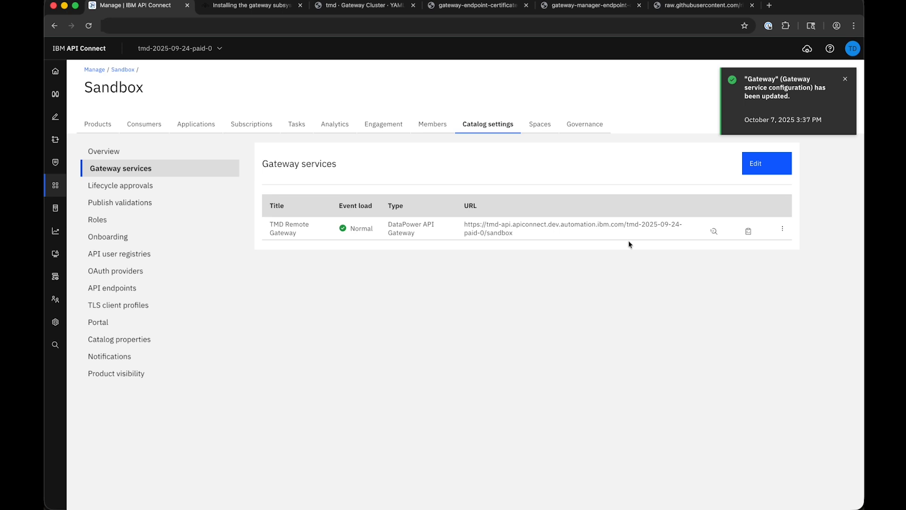
click(846, 80)
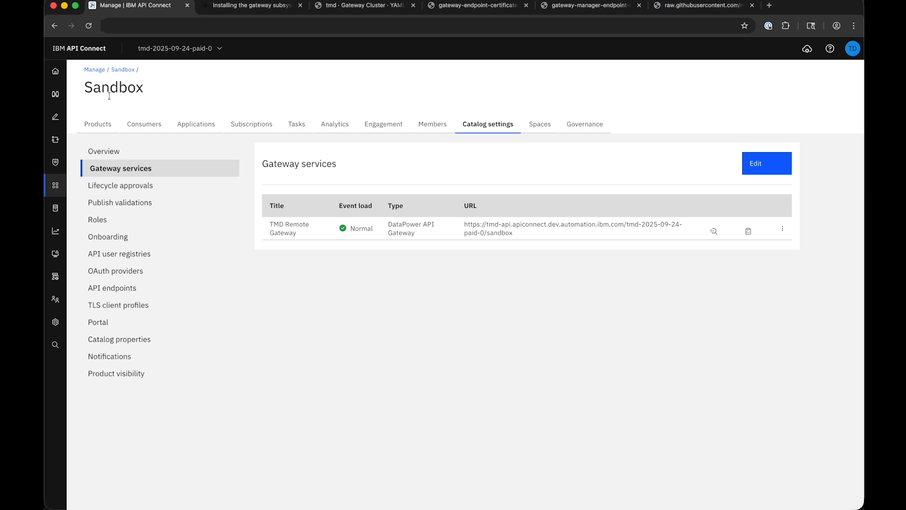
- Return to the APIs in development and reopen the Echo API's test page
click(55, 117)
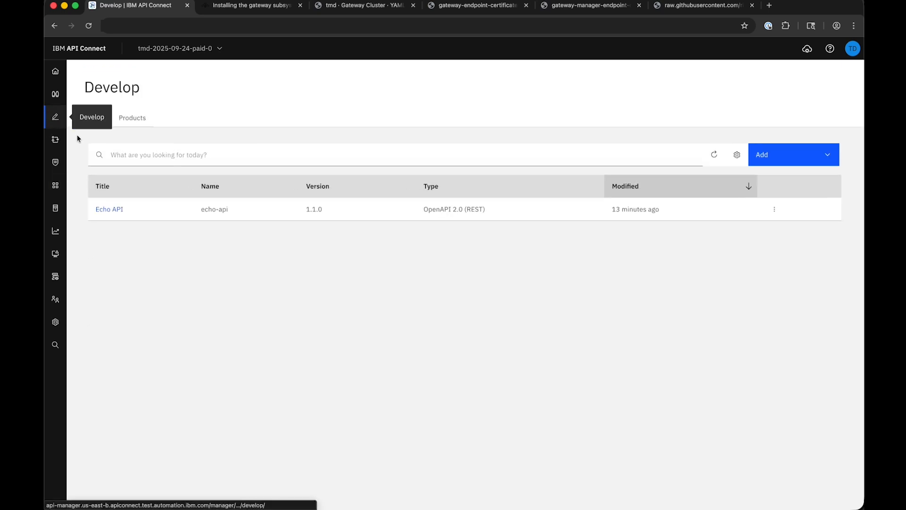
click(111, 210)
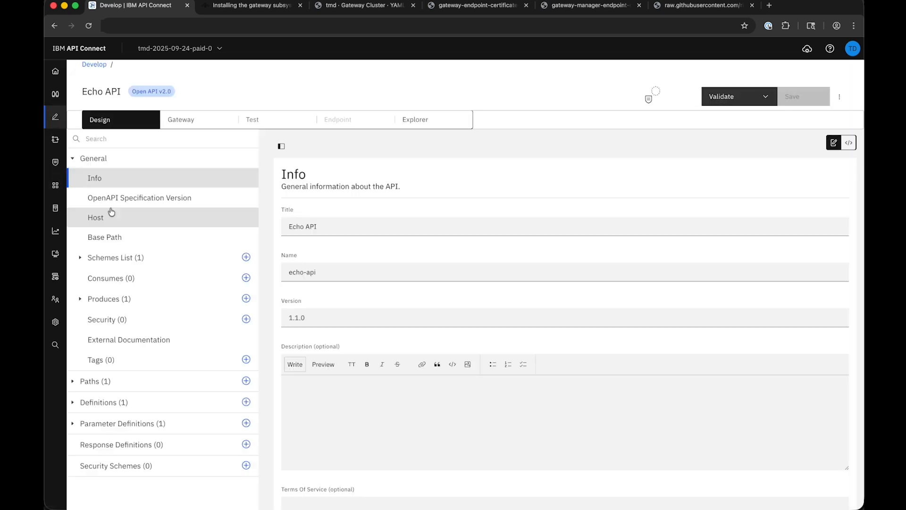
click(270, 122)
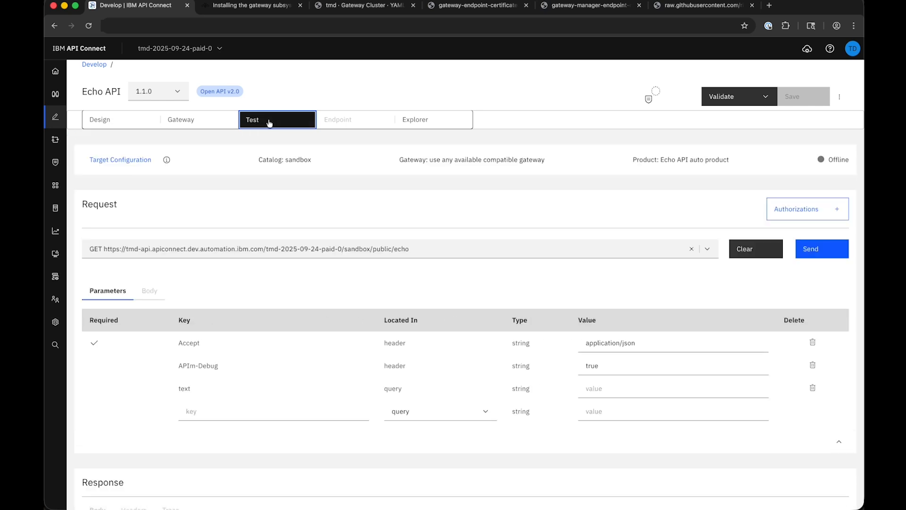
- Set the Echo API's target gateway service to TMD Remote Gateway, turn on auto-publish and save the preferences
click(137, 159)
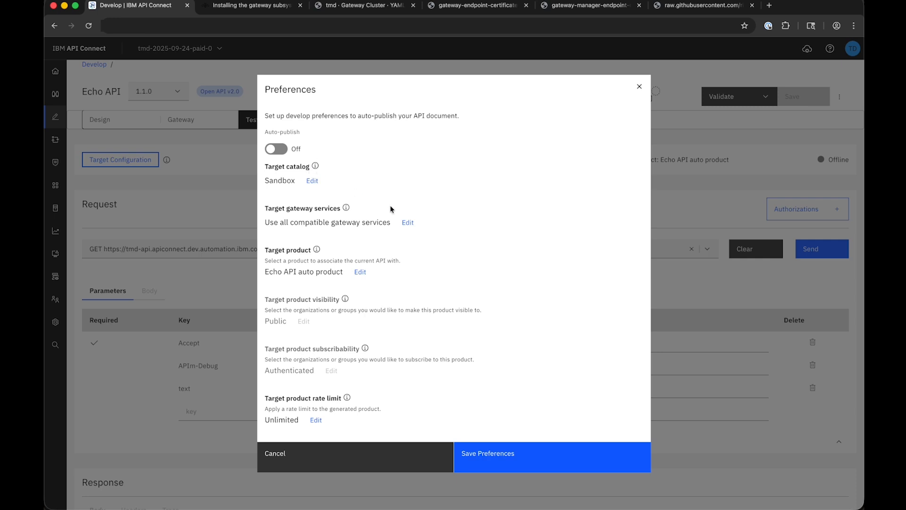
click(407, 223)
click(330, 286)
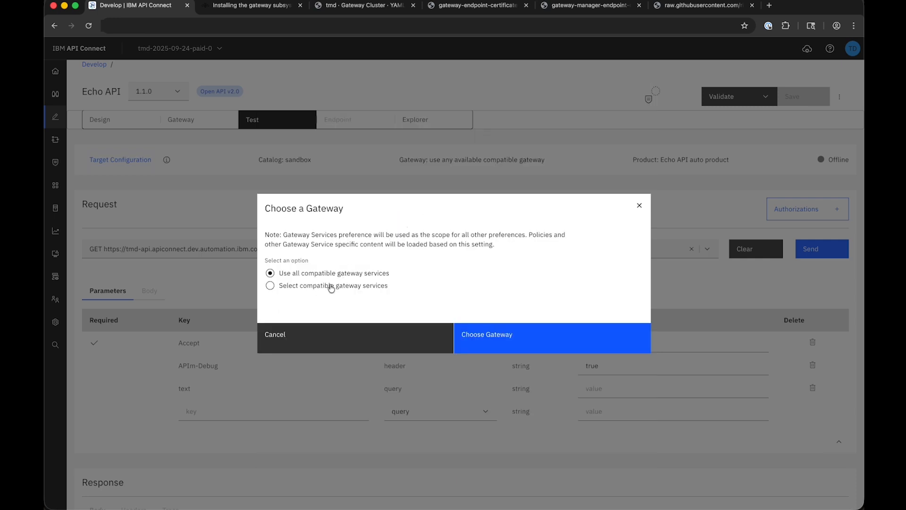
click(279, 329)
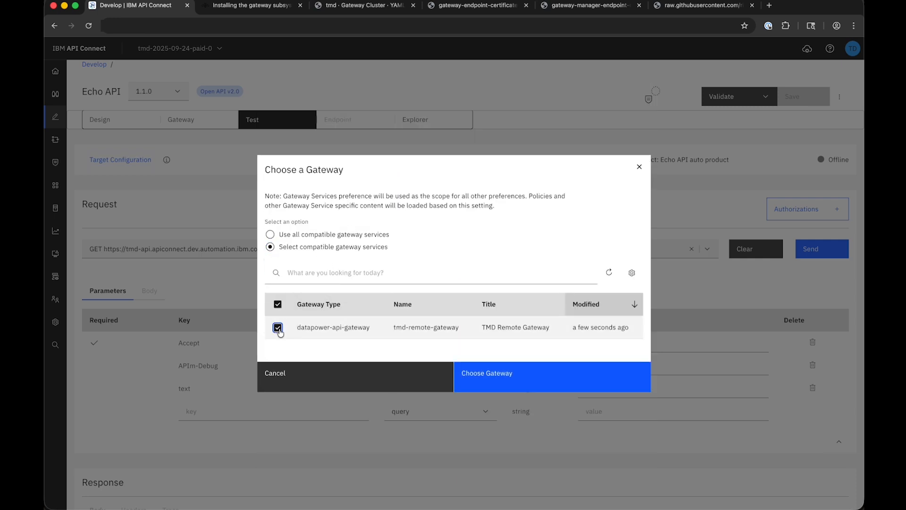
click(521, 376)
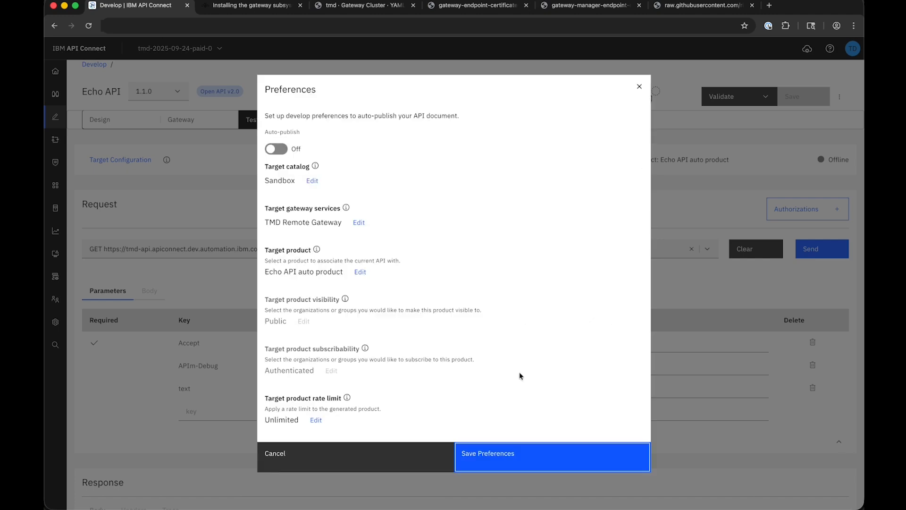
click(278, 149)
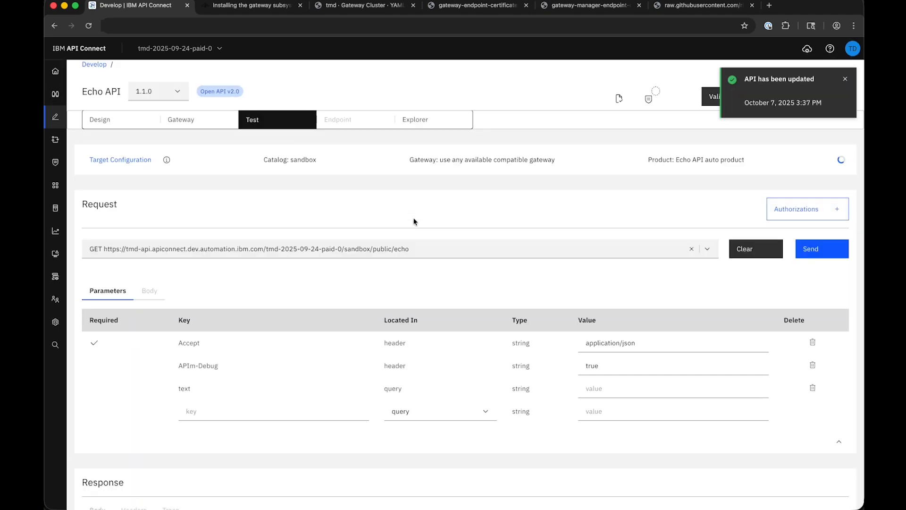
- Send the echo GET request with the text query parameter set to "Hello, World!" and inspect the response body
click(599, 390)
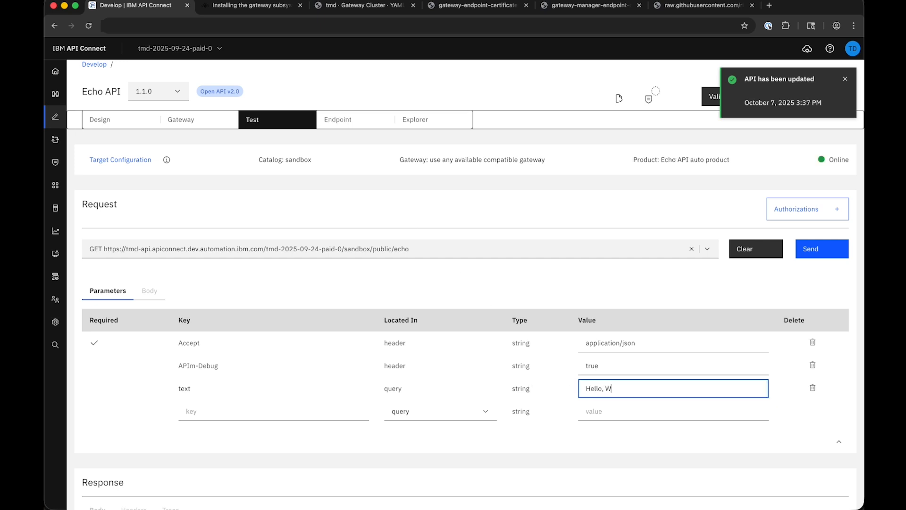
click(845, 80)
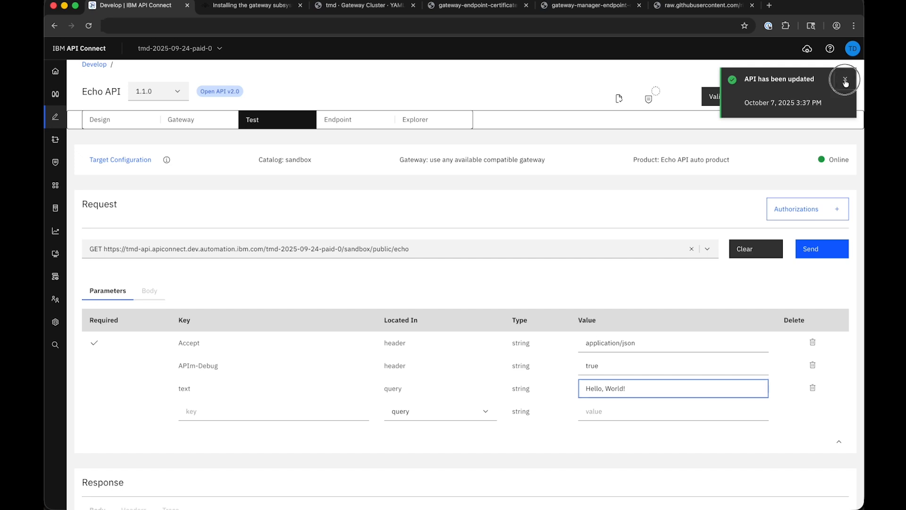
click(825, 254)
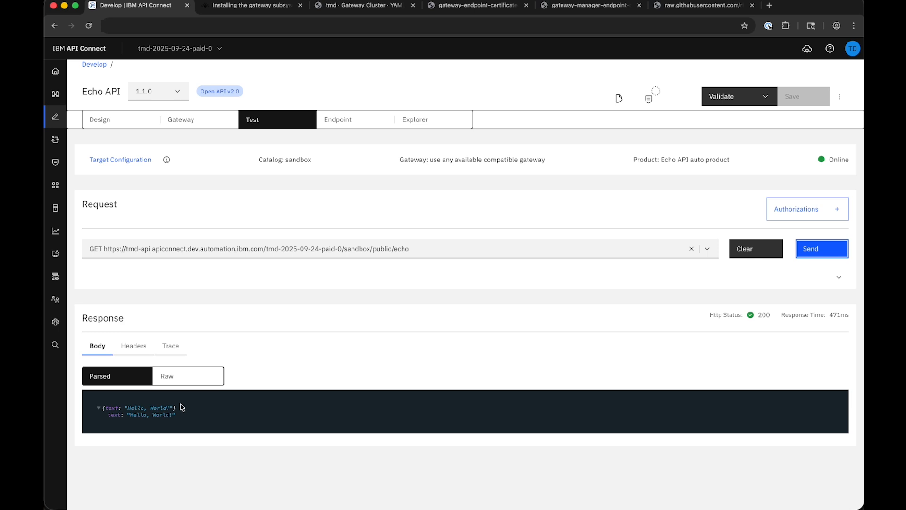
drag(181, 418, 96, 407)
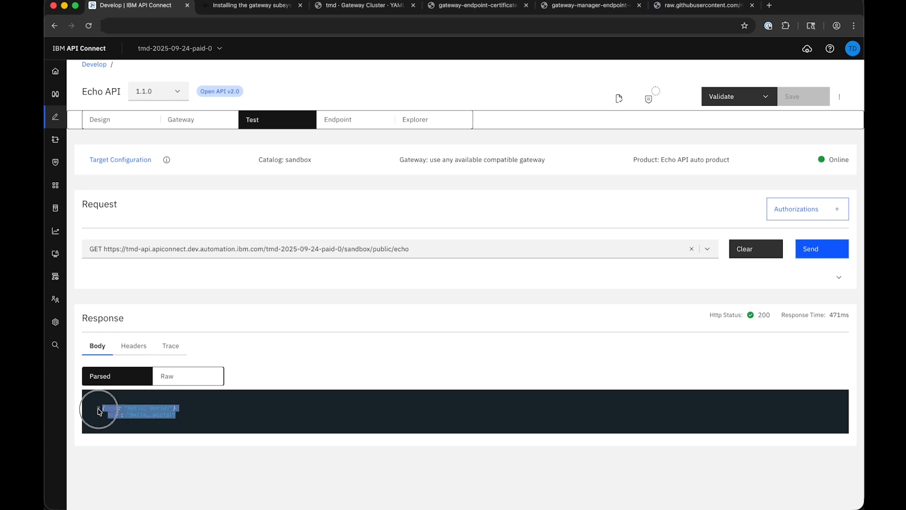
click(229, 422)
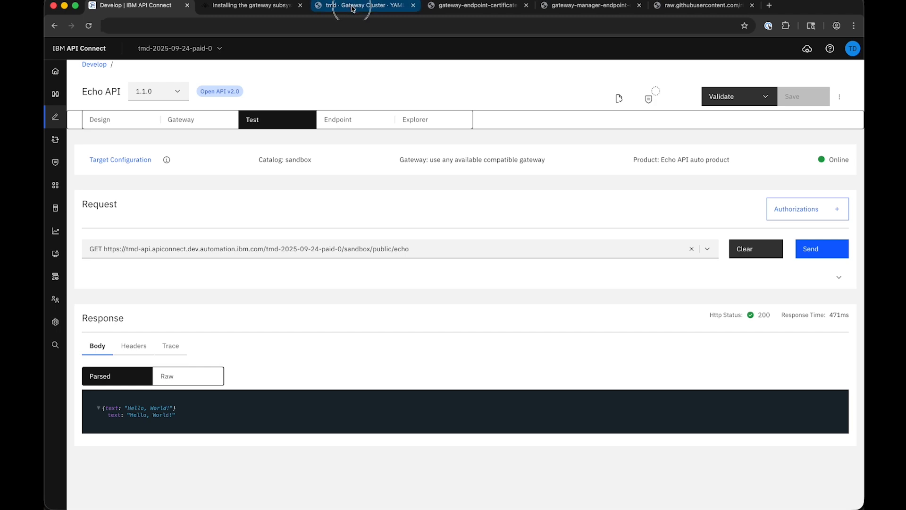
- Switch to OpenShift and search the tmd-0 pod's logs for "echo"
click(326, 7)
click(103, 287)
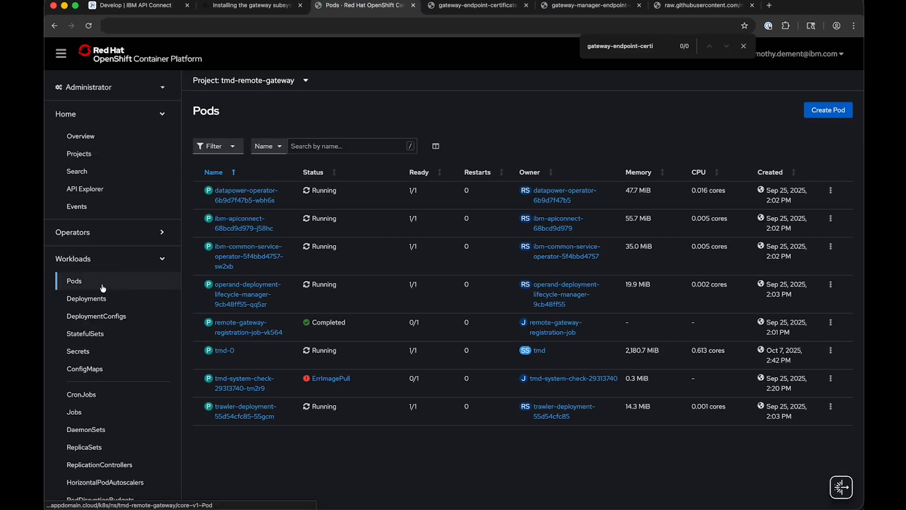
click(228, 352)
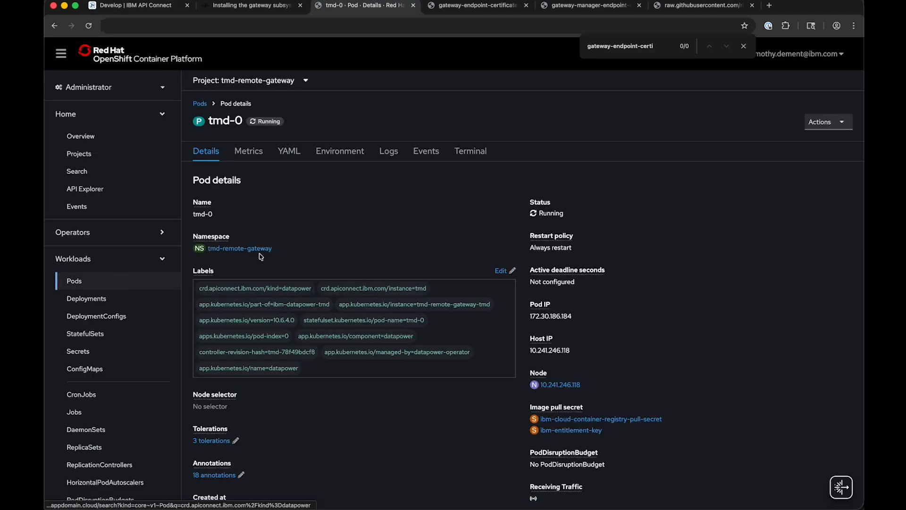
click(390, 154)
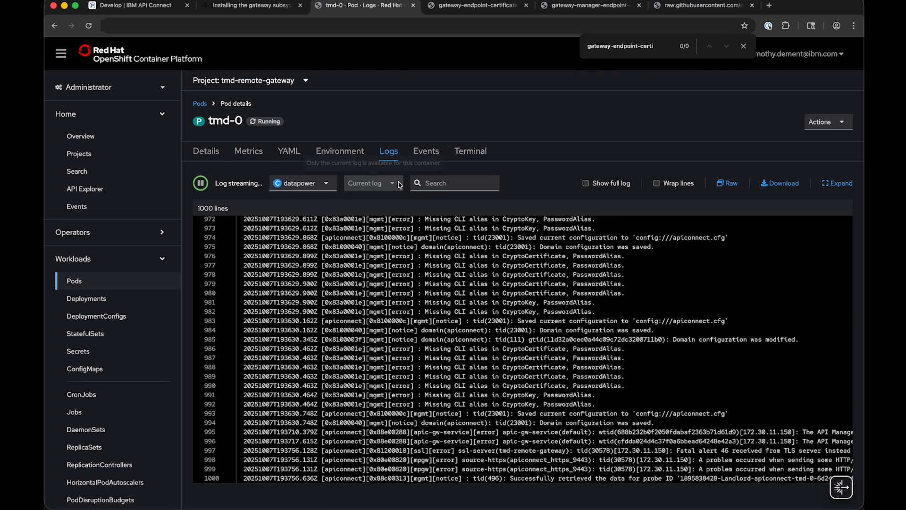
click(439, 183)
text(echo)
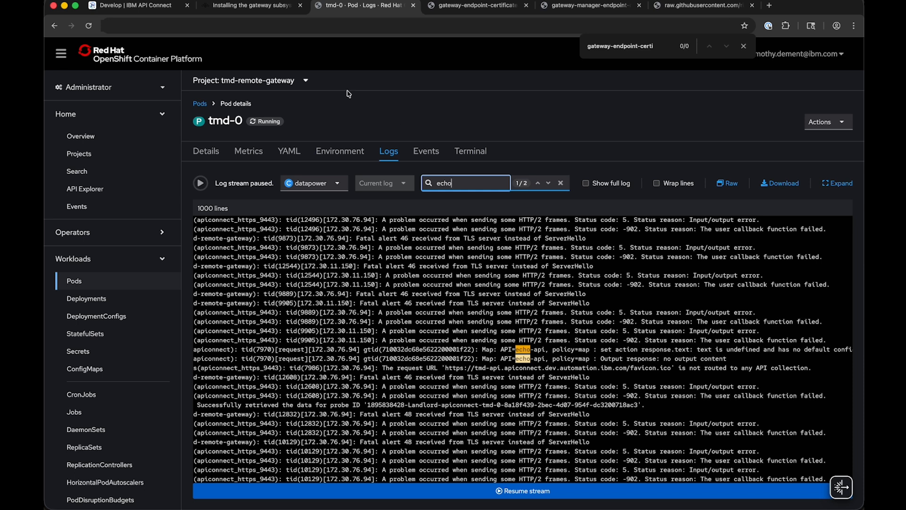
- Switch back to API Connect and try to remove tmd-remote-gateway in the instance settings, entering its name to confirm
click(170, 9)
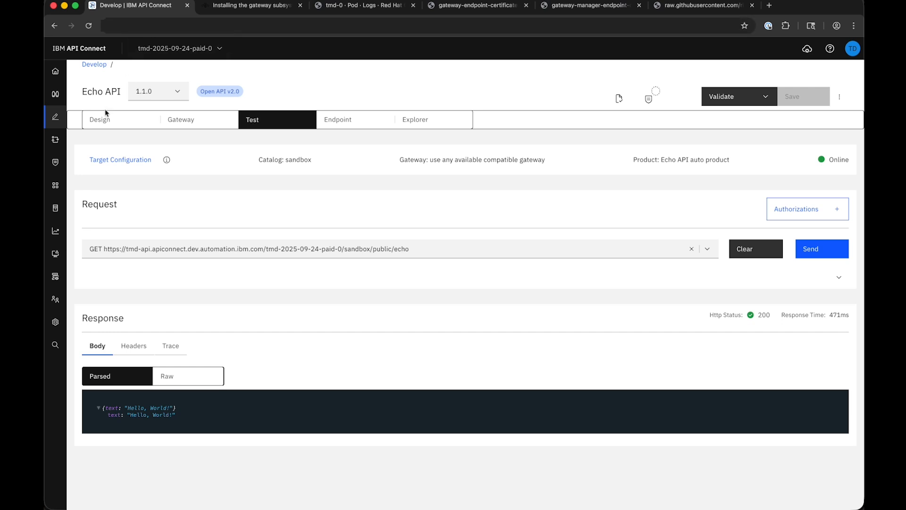
click(56, 185)
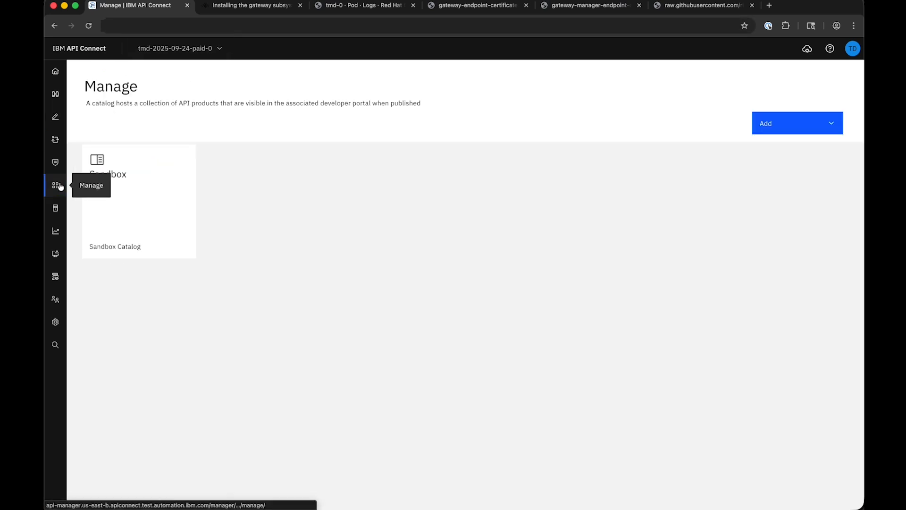
click(808, 50)
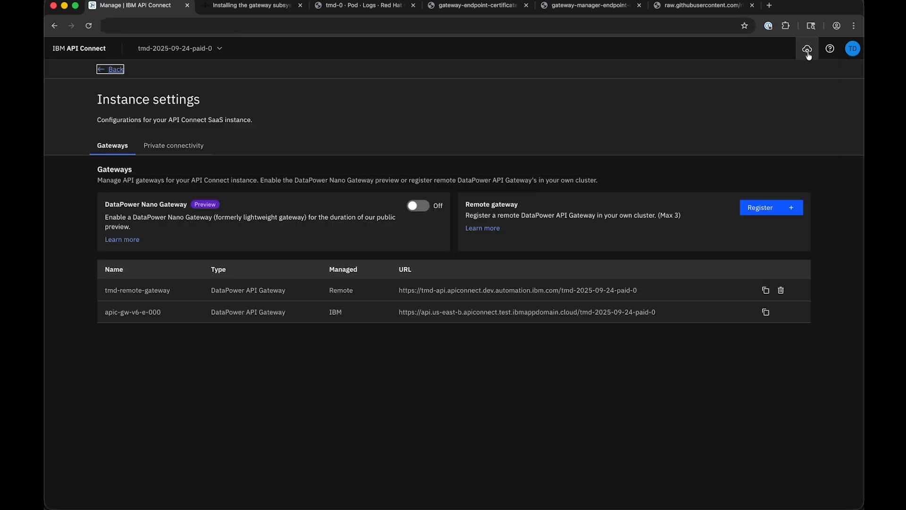
click(782, 291)
text(tm)
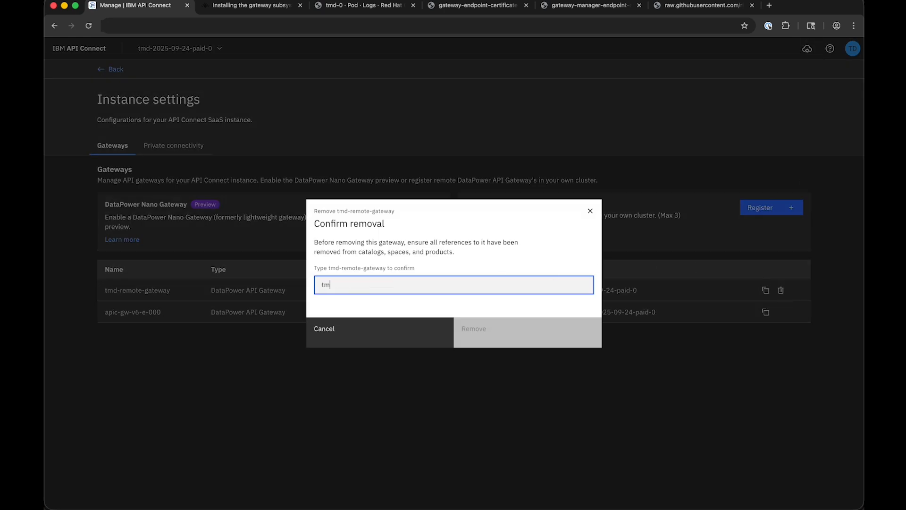
text(d-remote-gateway)
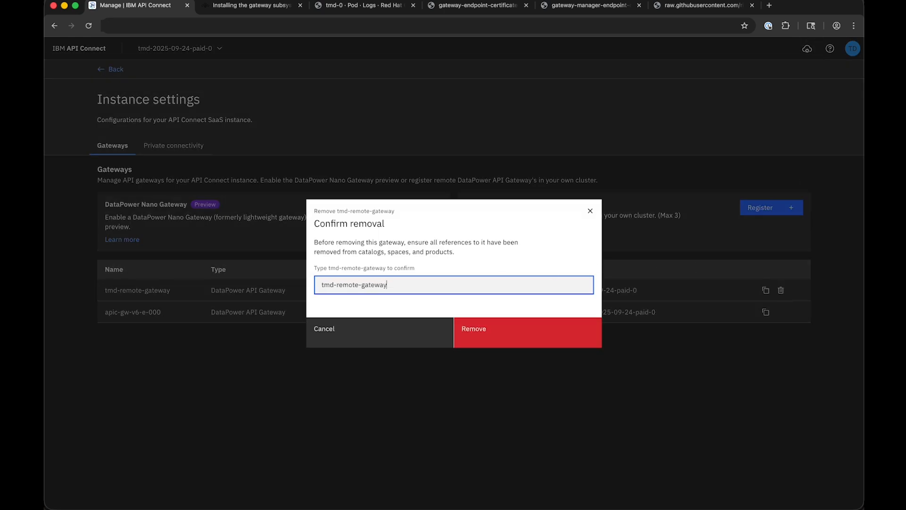
click(472, 333)
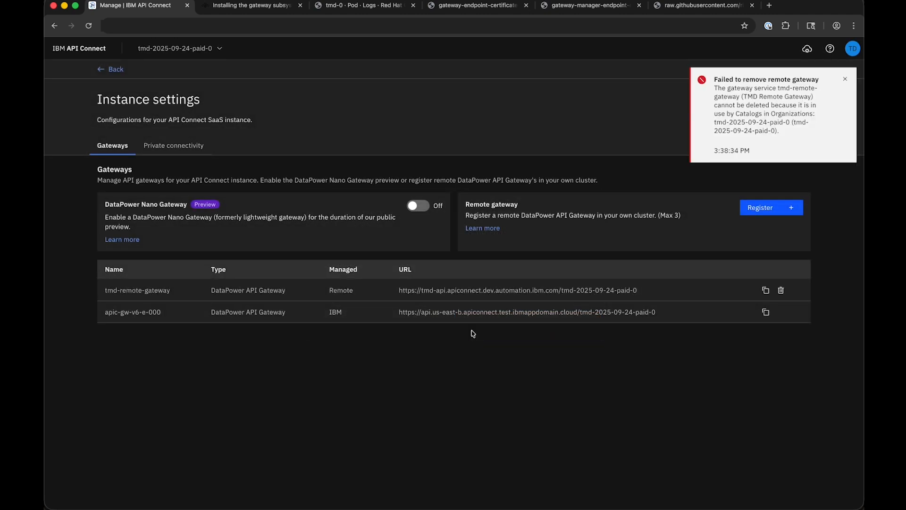
drag(713, 89, 786, 131)
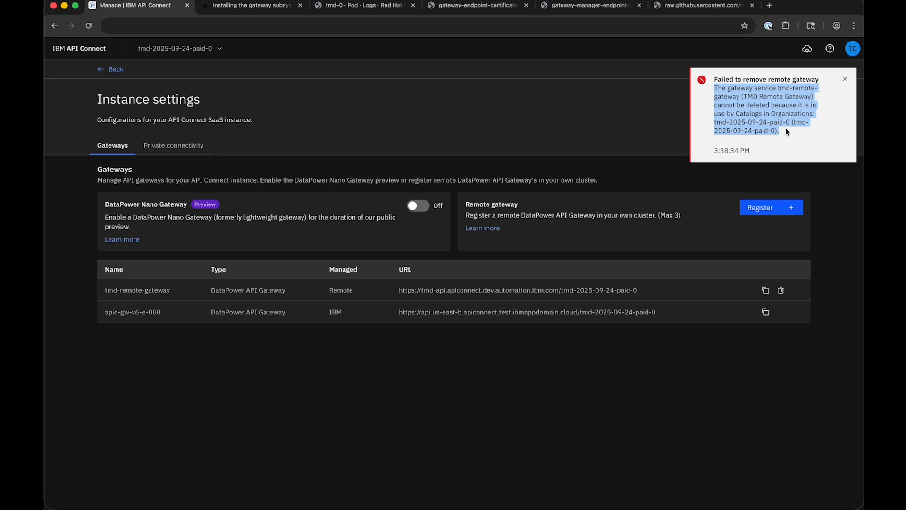
click(842, 78)
- Leave the instance settings and retire the Echo API auto product 1.1.0 in the Sandbox catalog
click(107, 69)
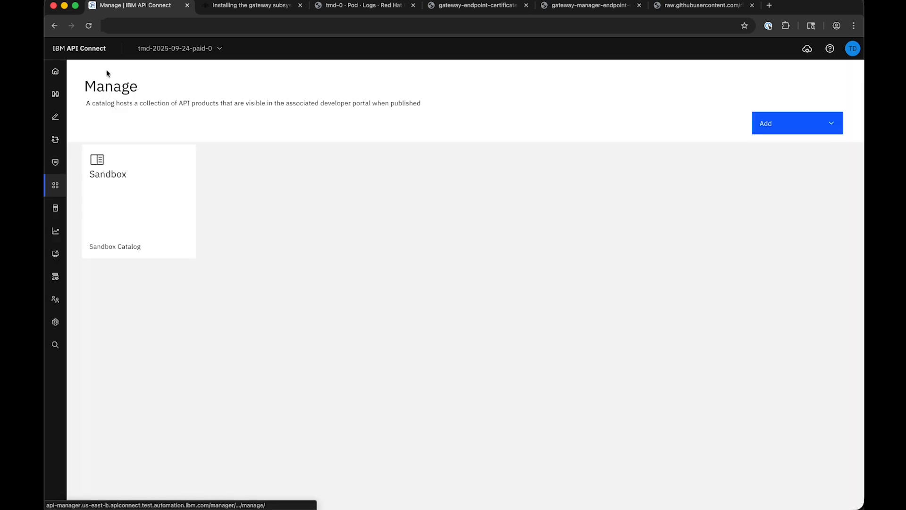
click(141, 169)
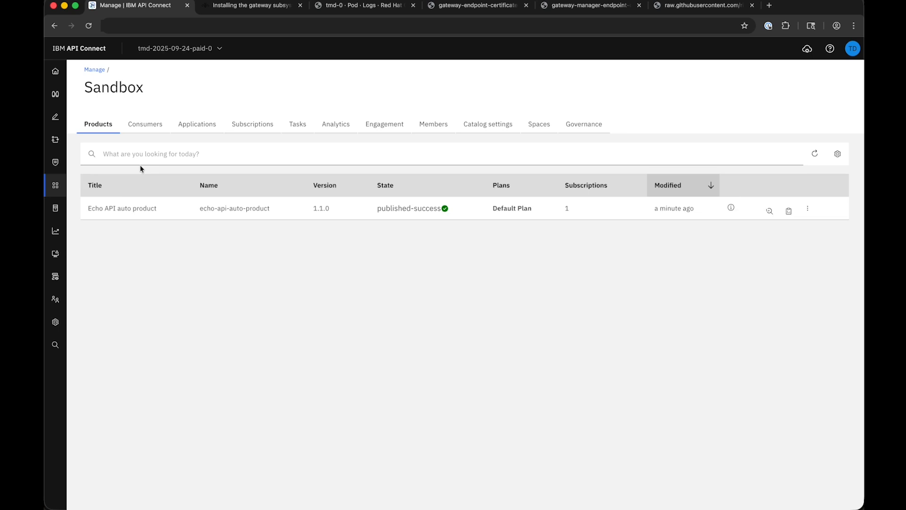
click(807, 208)
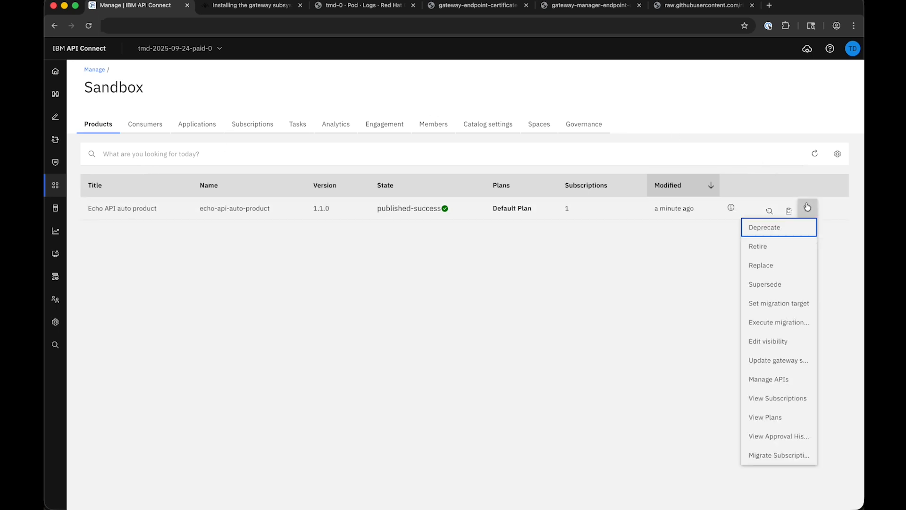
click(791, 250)
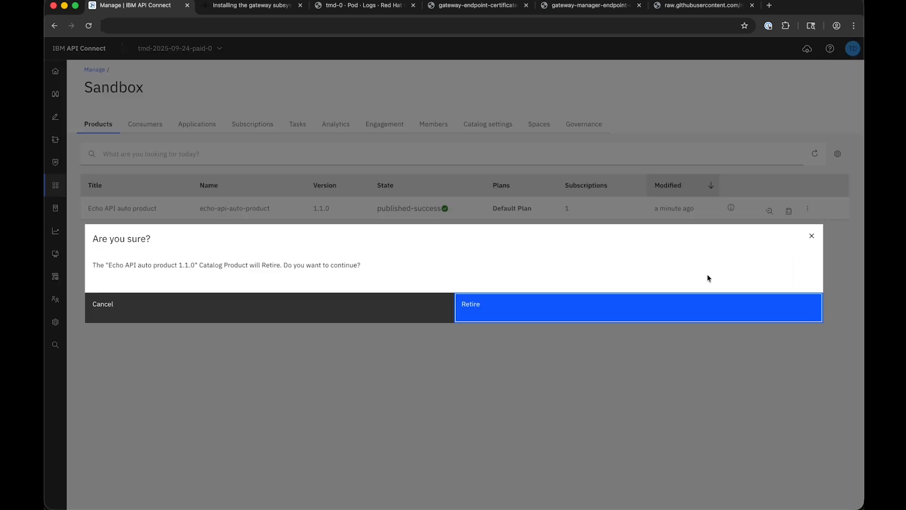
click(675, 305)
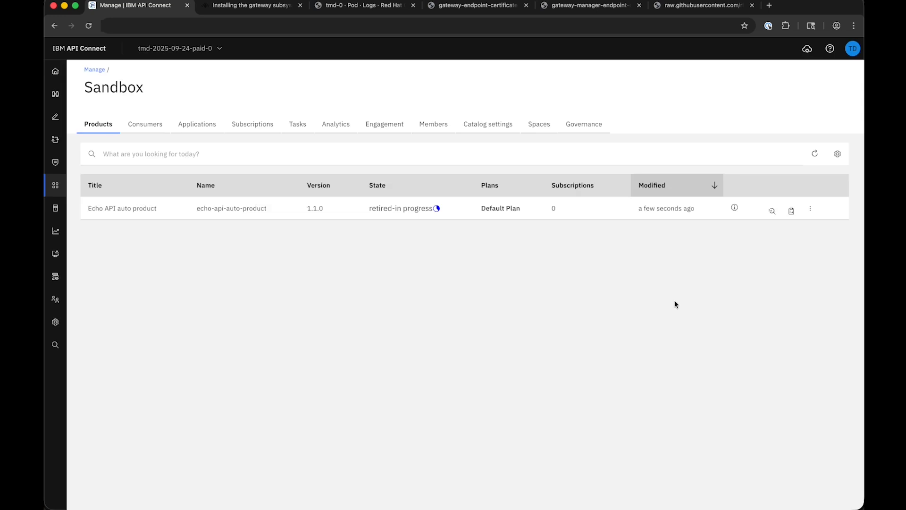
- Permanently delete the retired Echo API auto product from the Sandbox catalog
click(811, 209)
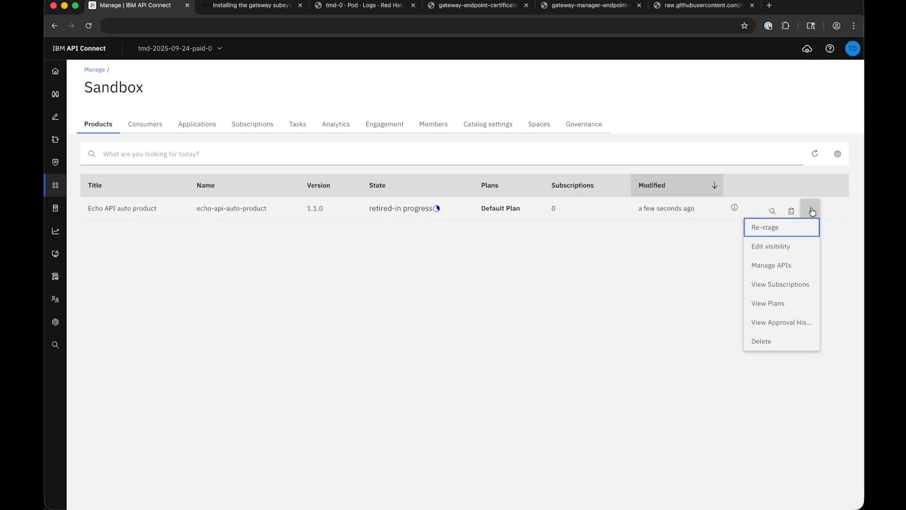
click(764, 341)
click(710, 308)
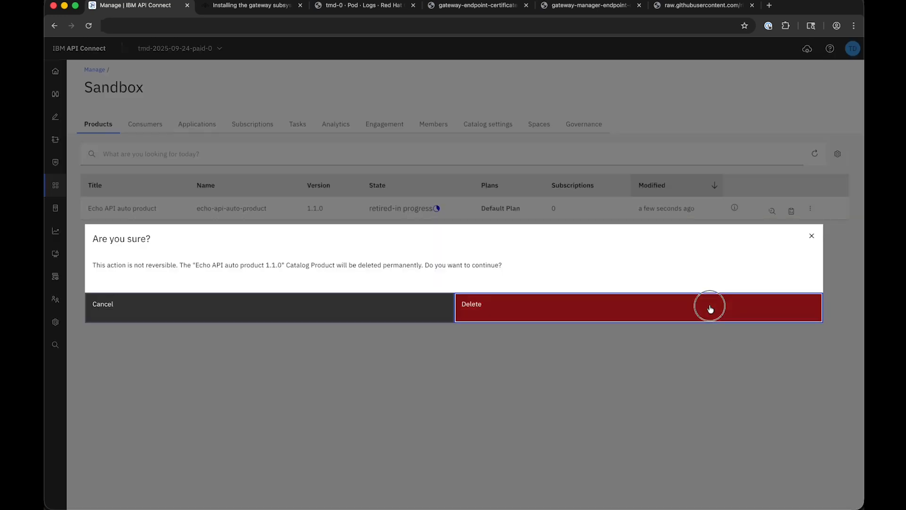
- In the Sandbox catalog's gateway services, enable DataPower API Gateway 000, disable TMD Remote Gateway and save
click(494, 130)
click(188, 169)
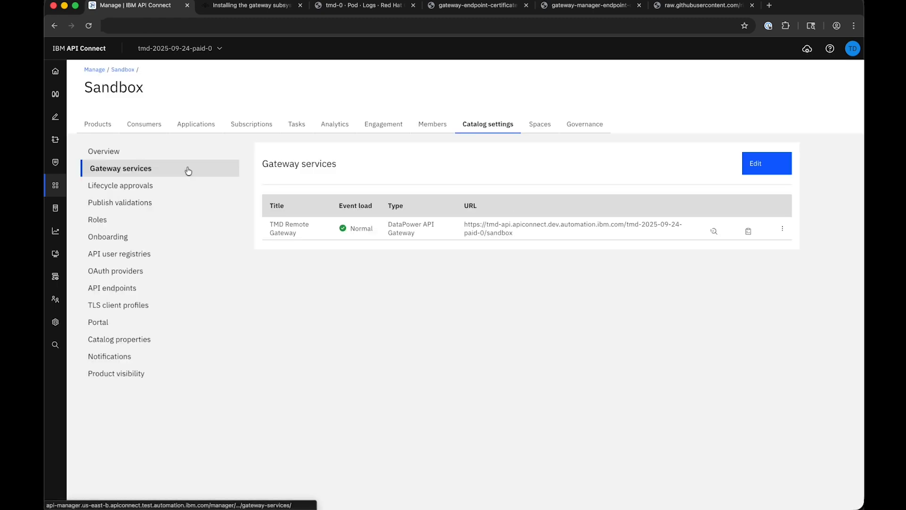
click(762, 167)
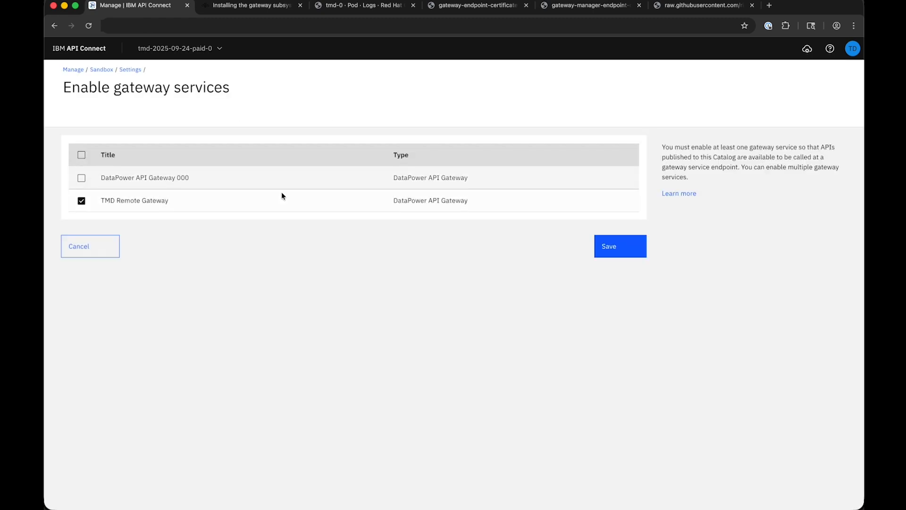
click(81, 178)
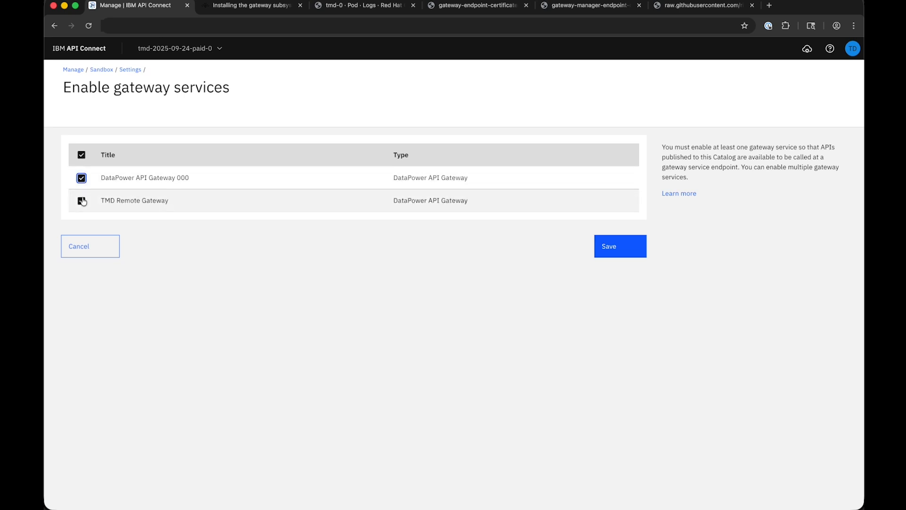
click(82, 200)
click(611, 254)
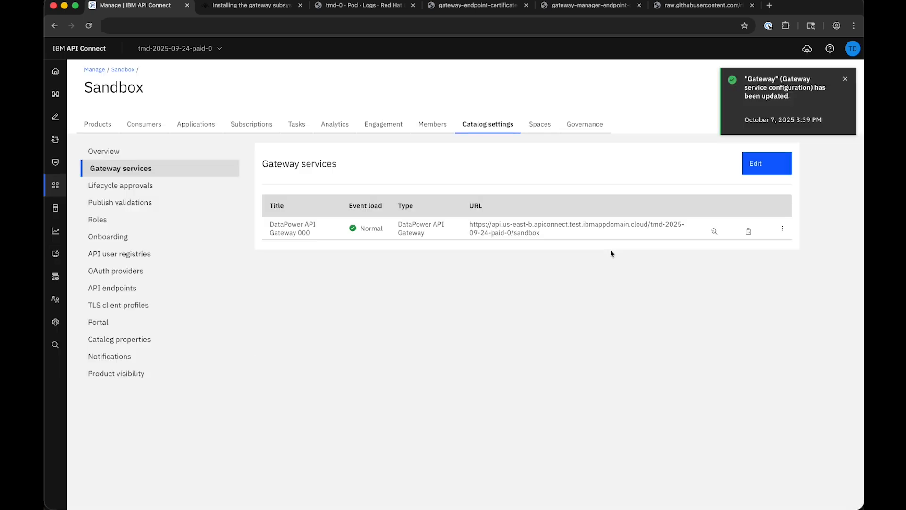
click(845, 80)
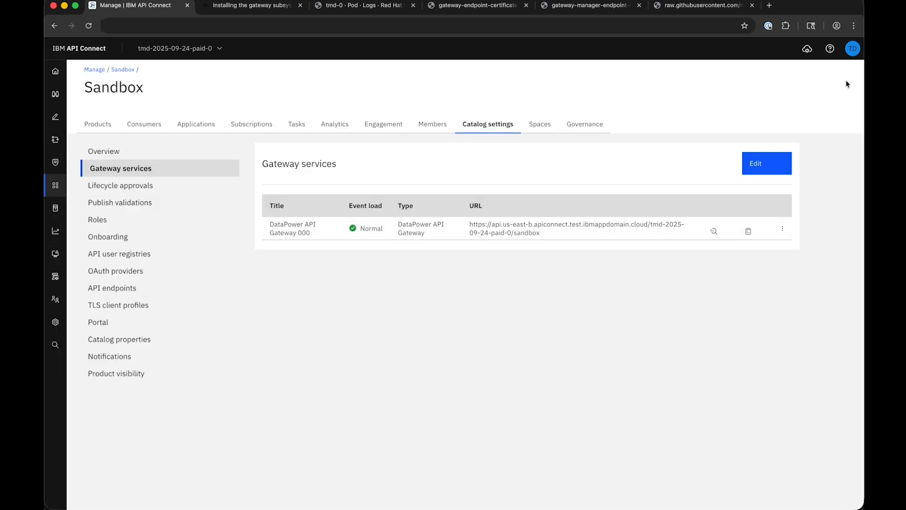
- Remove tmd-remote-gateway in the instance settings, entering its name to confirm, then leave the instance settings
click(808, 51)
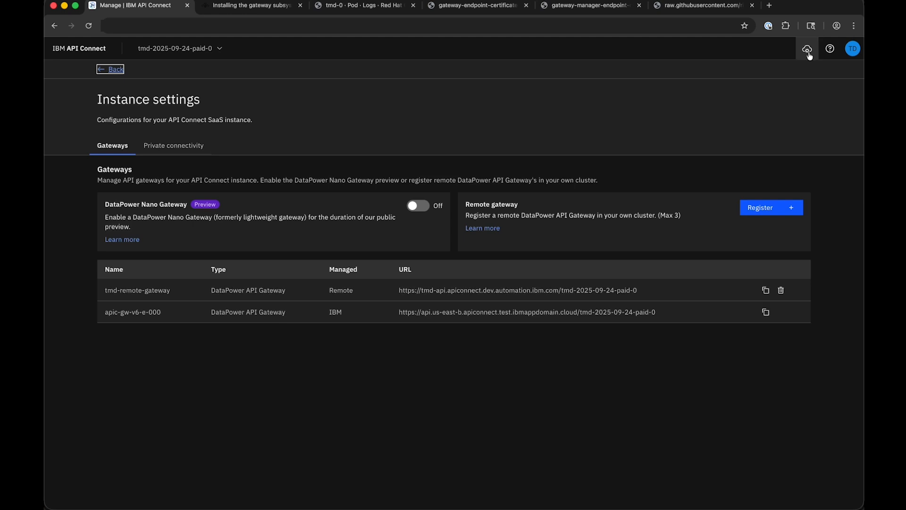
click(782, 291)
text(tmd-r)
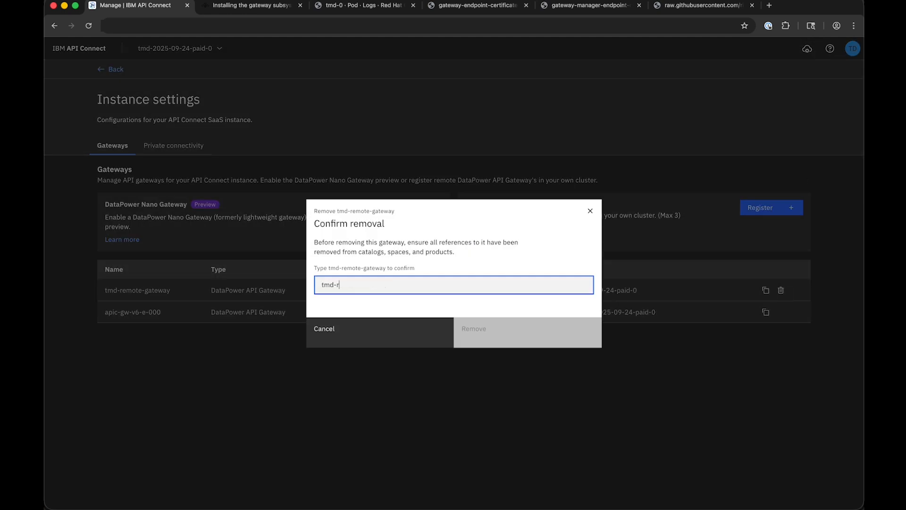
text(emote-gateway)
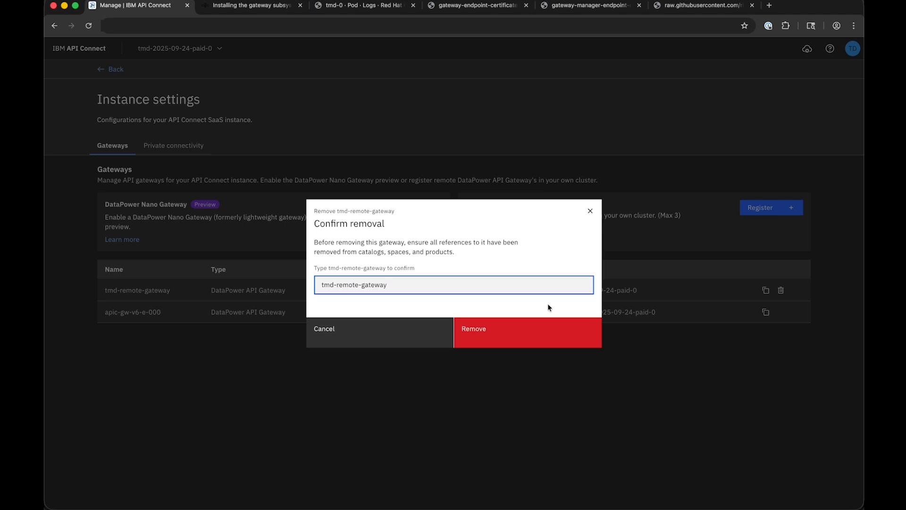
click(517, 338)
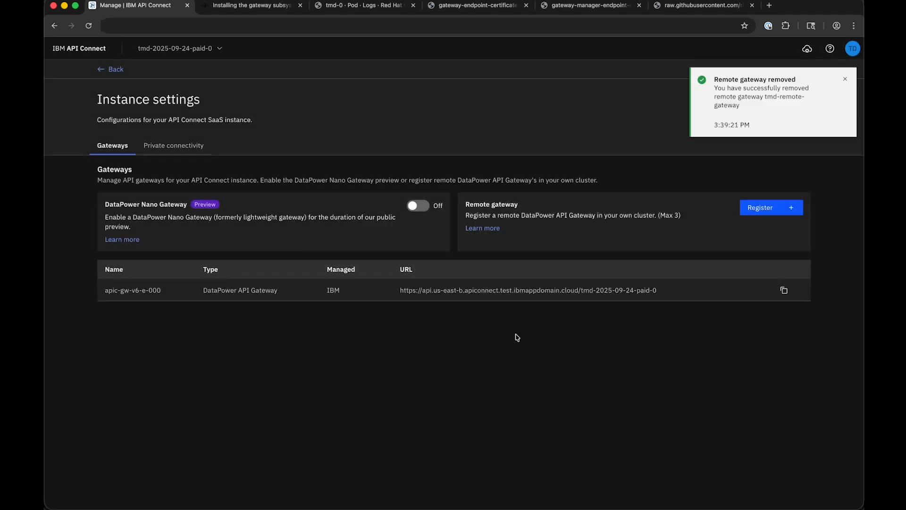
triple_click(713, 90)
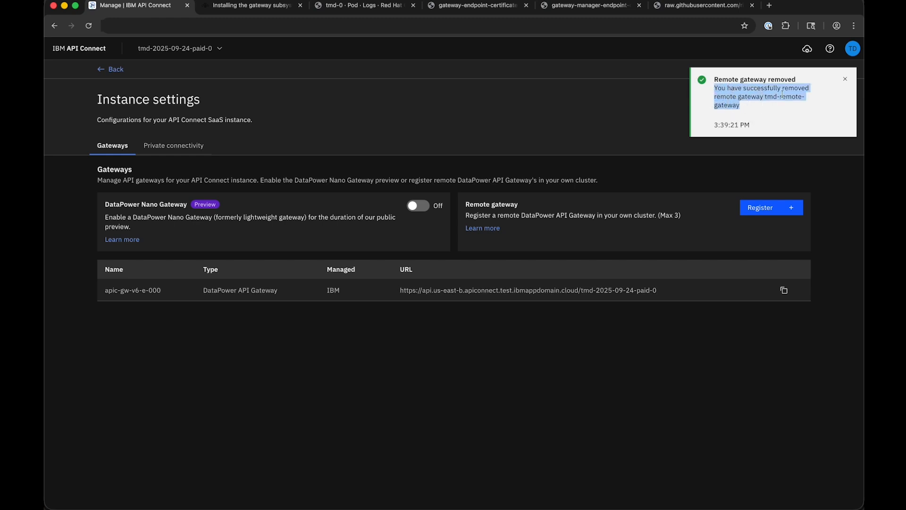
click(846, 78)
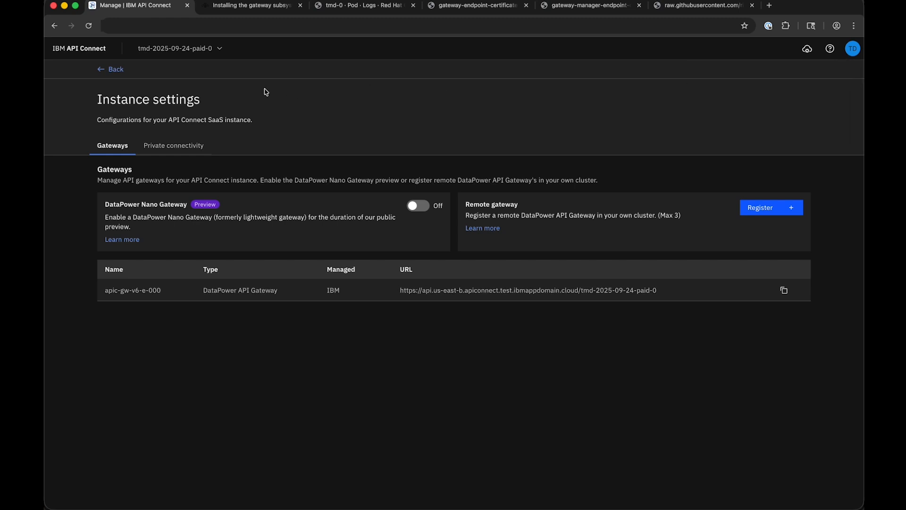
click(124, 73)
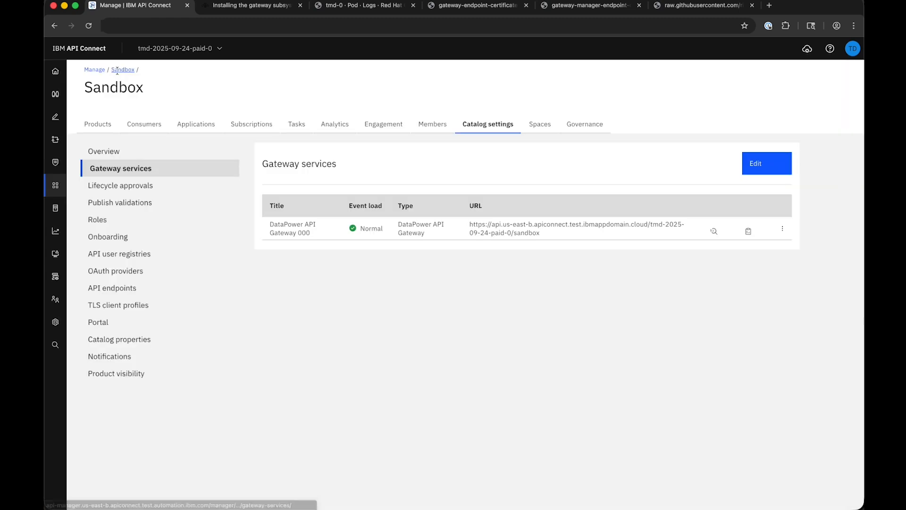
click(57, 74)
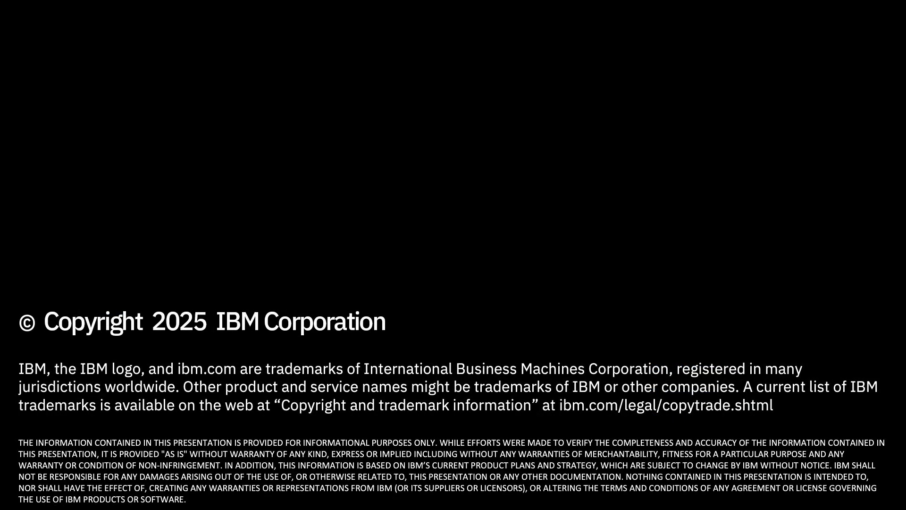